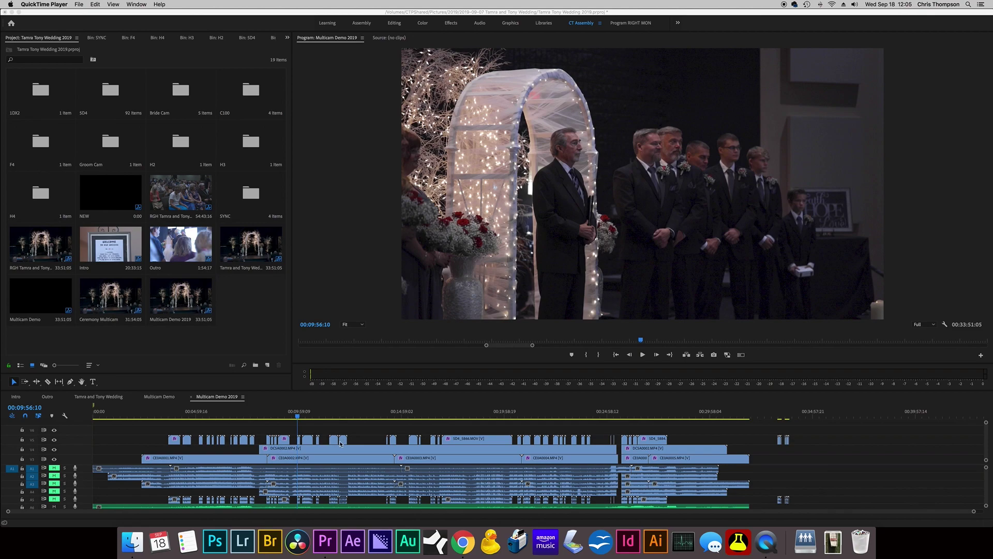
Bring Premiere Pro forward and scroll through the Multicam Demo 2019 video and audio tracks.
click(340, 433)
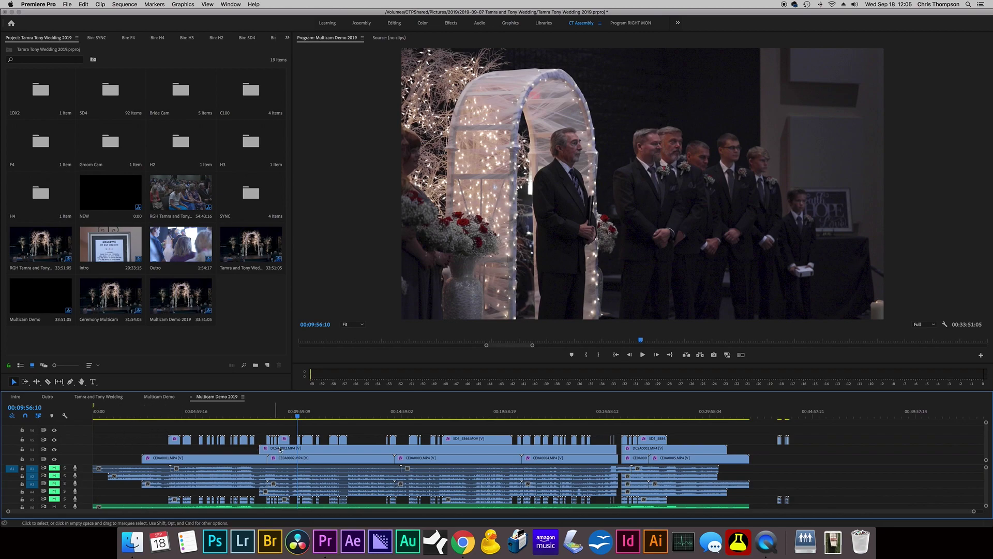
scroll(170, 443, down, 2)
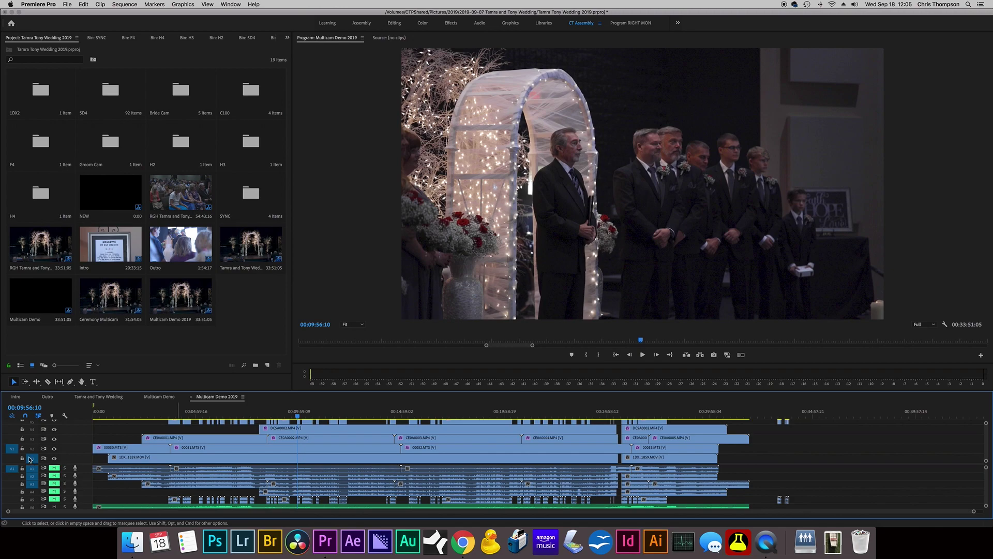
scroll(30, 459, up, 2)
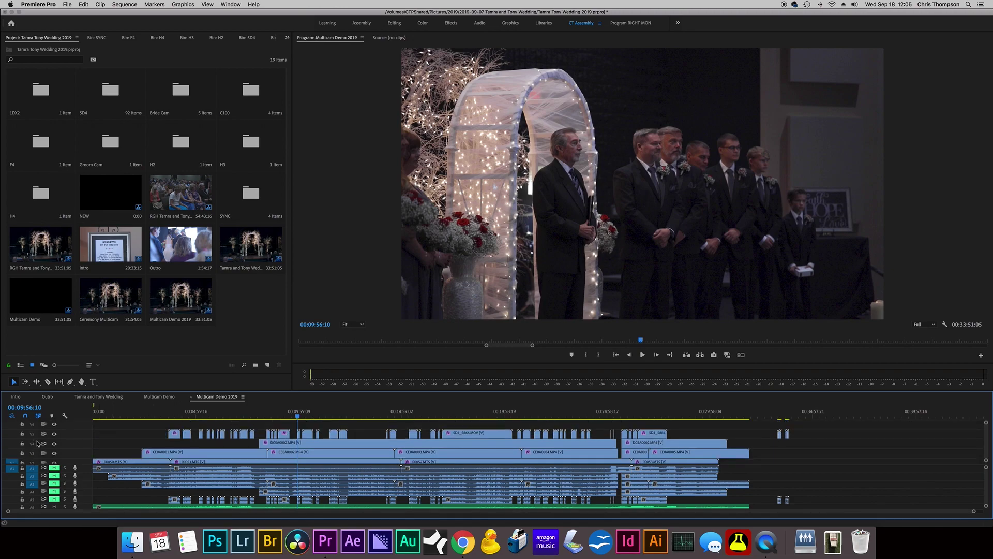
scroll(38, 444, down, 2)
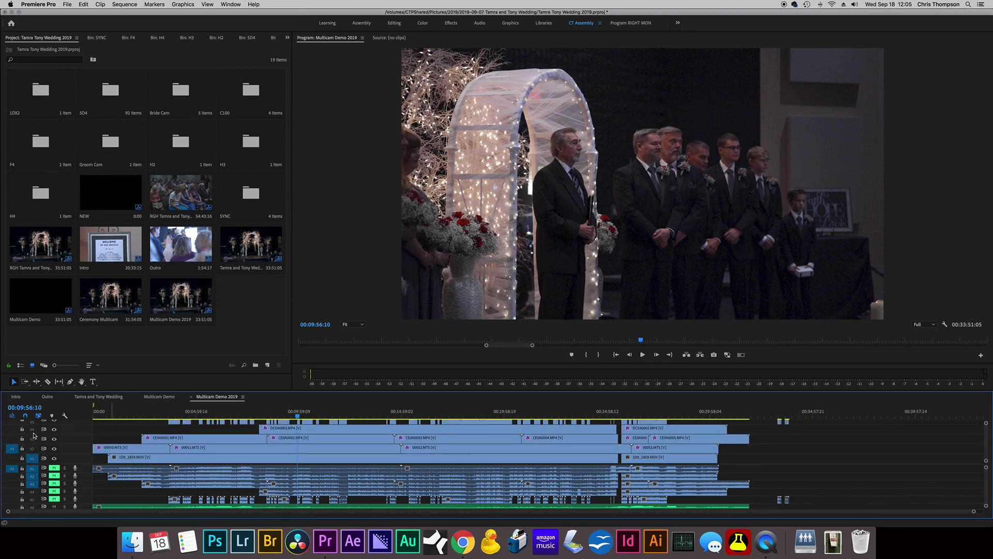
scroll(34, 436, up, 2)
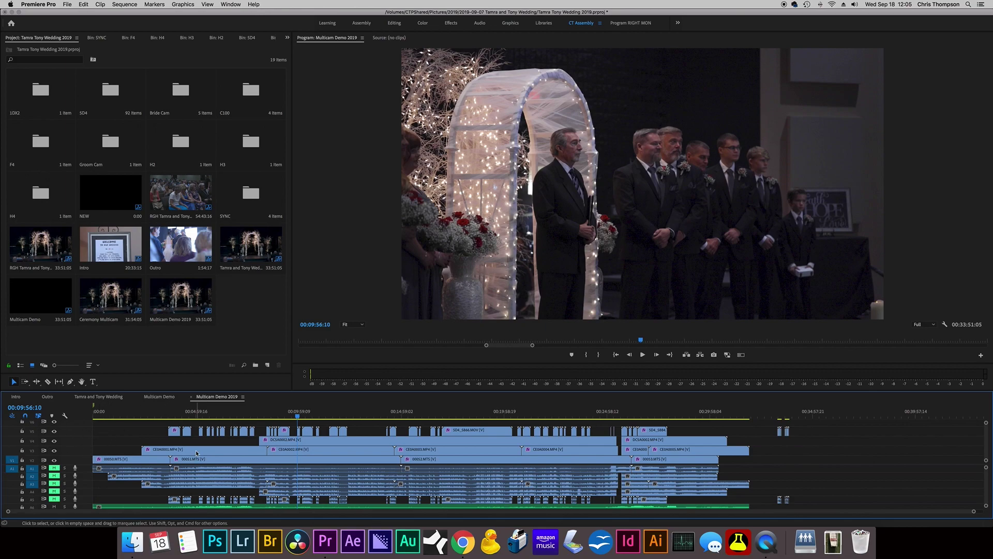
scroll(196, 450, down, 2)
scroll(196, 470, down, 5)
scroll(196, 470, up, 5)
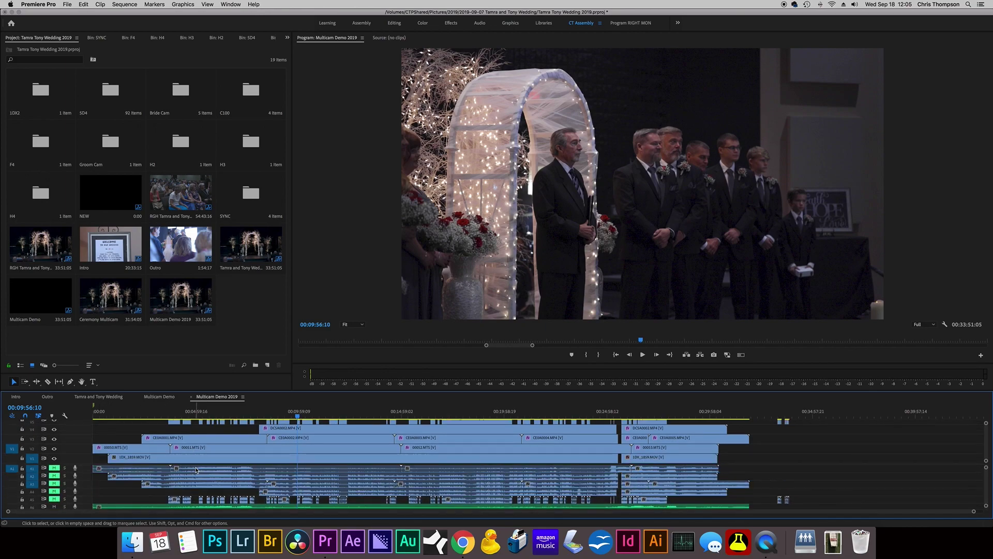
scroll(191, 473, down, 5)
scroll(161, 489, up, 4)
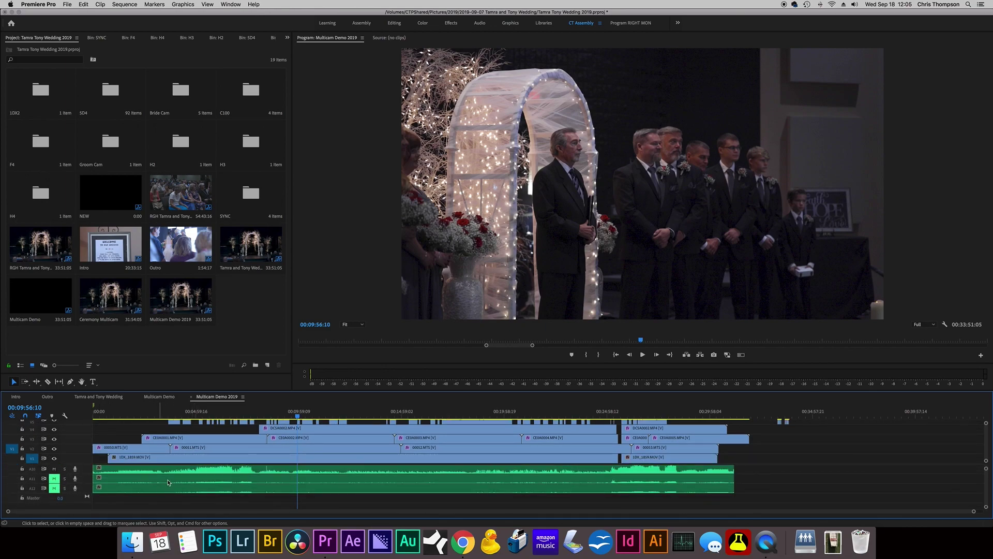
Select the audio clips on tracks A7, A8 and A9 in turn.
click(162, 487)
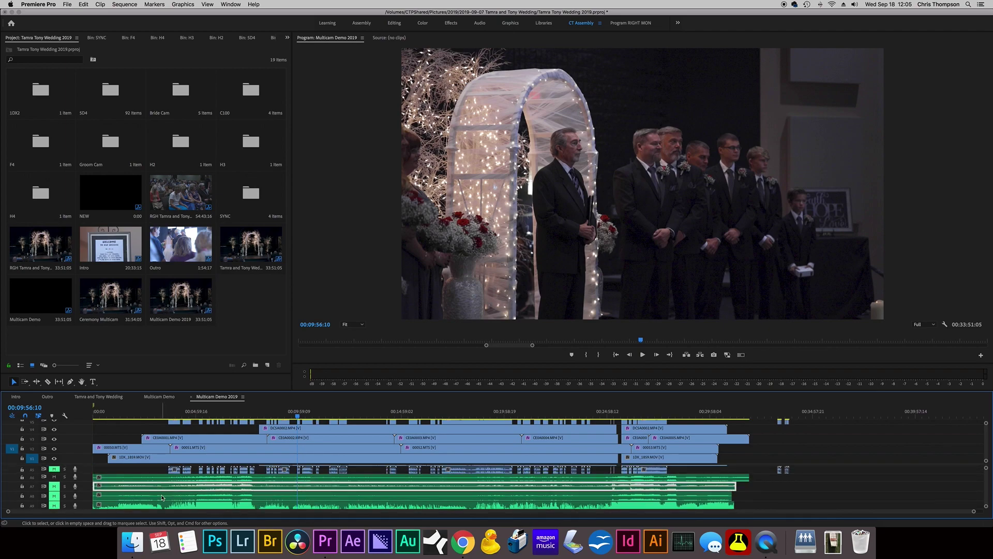
click(164, 496)
click(164, 505)
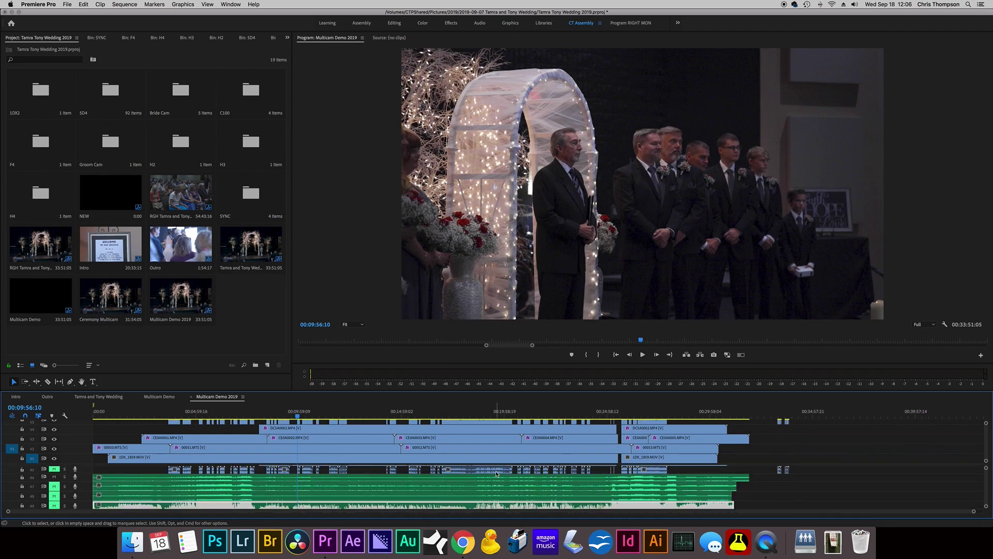
scroll(496, 473, up, 4)
Check the Window > Extensions submenu, then dismiss the menu without choosing anything.
click(229, 4)
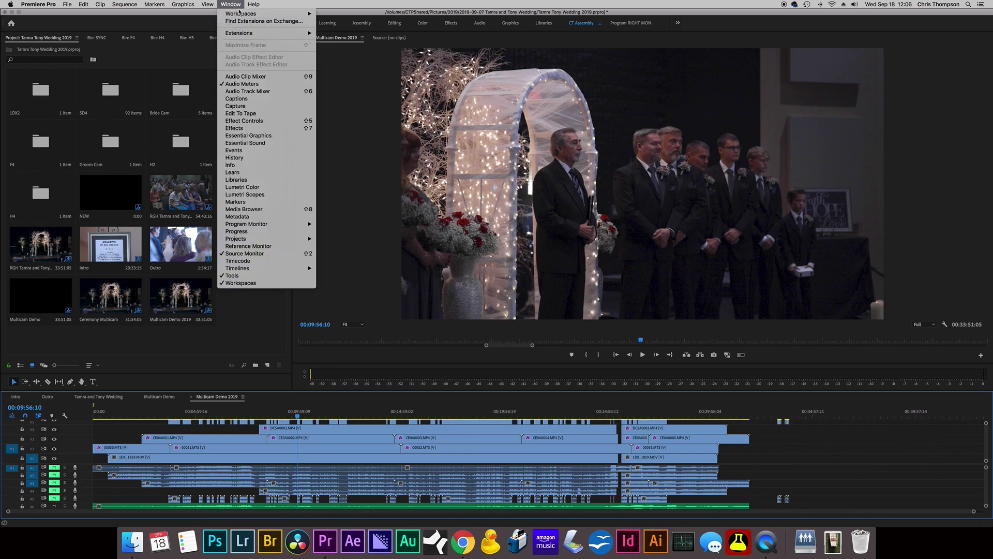
mouse_move(239, 37)
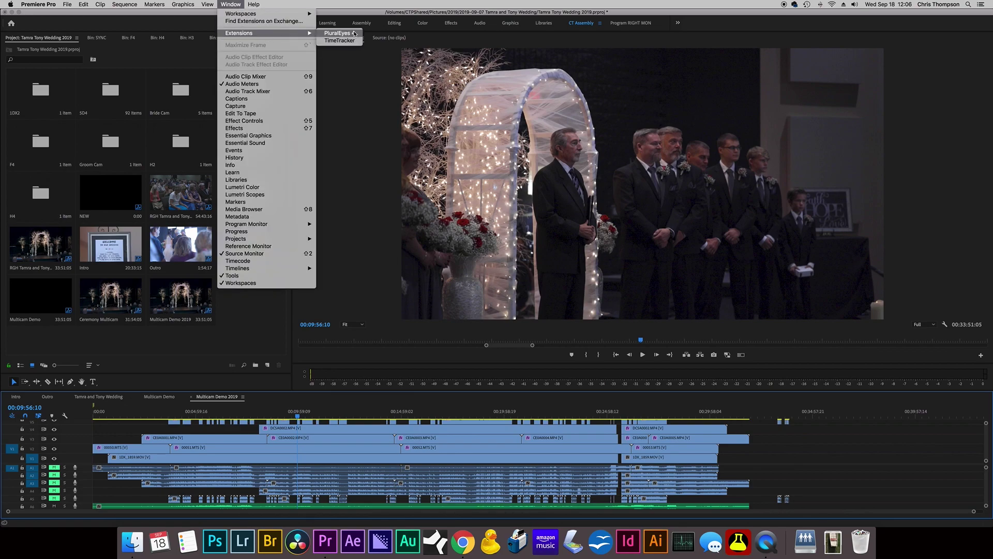
click(801, 471)
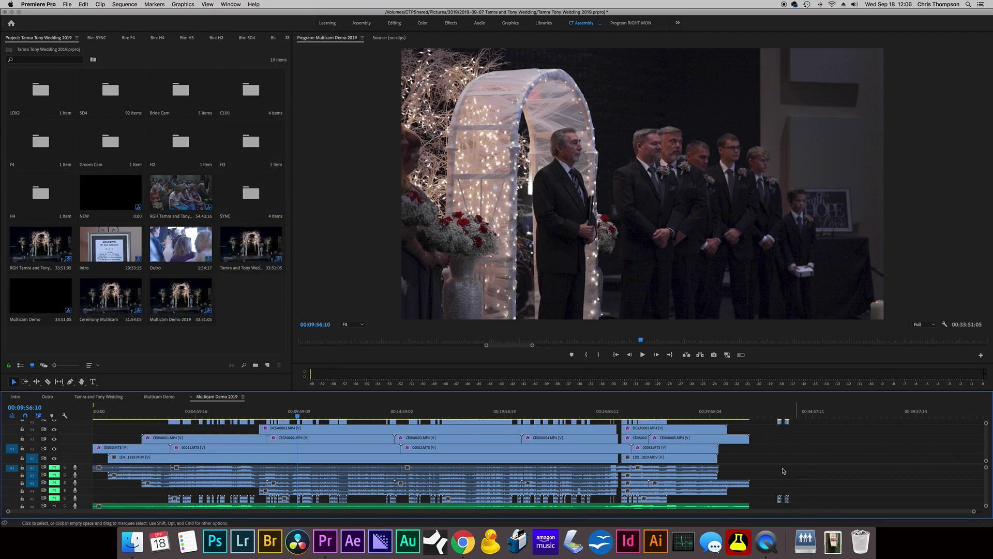
Move the playhead to 00:33:25:11 and marquee-select all the video clips.
scroll(597, 460, up, 2)
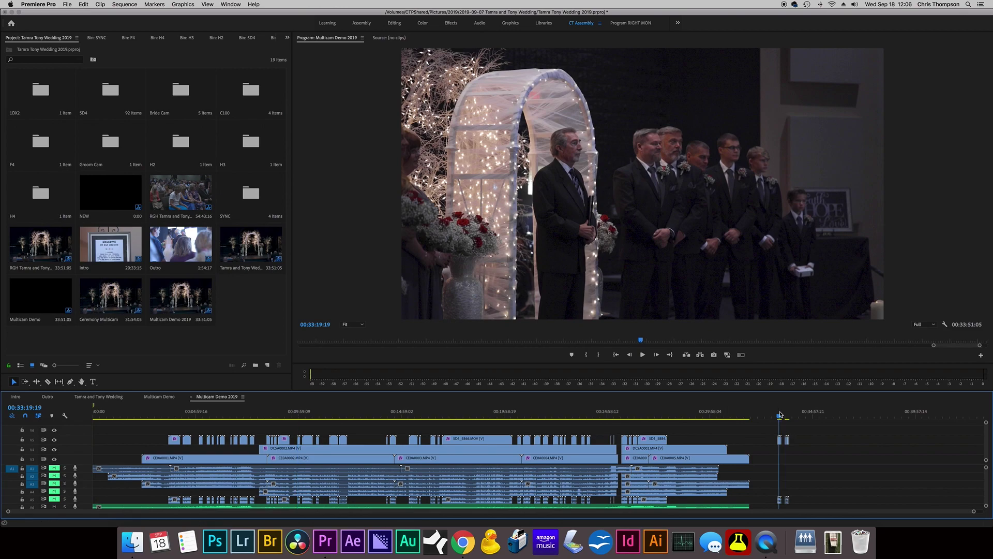
click(780, 417)
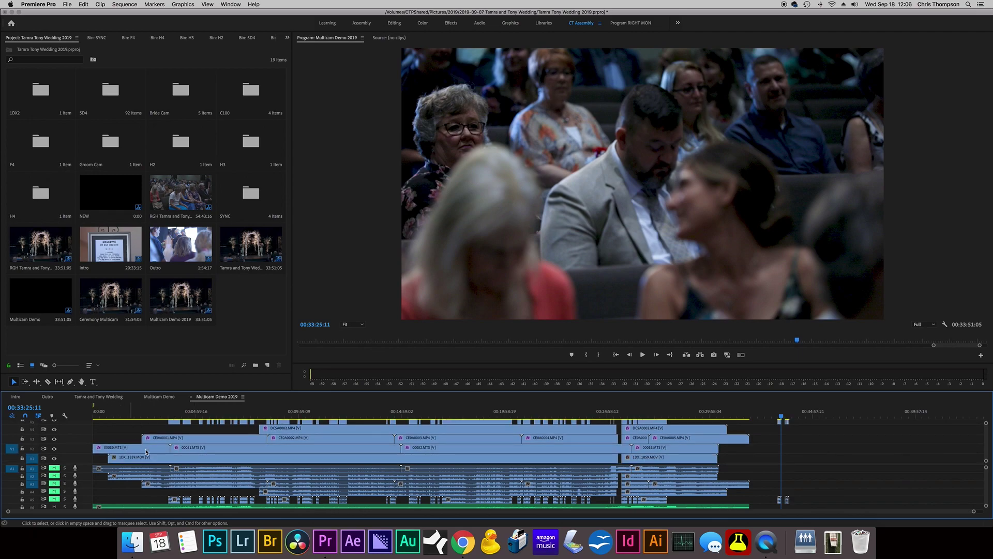
drag(109, 428, 759, 459)
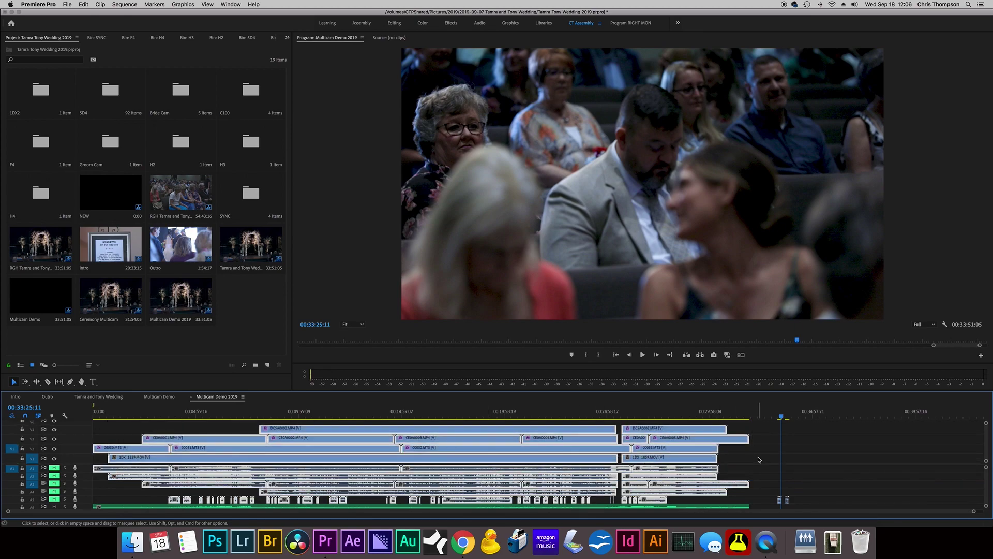
Nest the selected camera clips as 'Ceremony Multicam 1' and open the nested sequence.
right_click(348, 439)
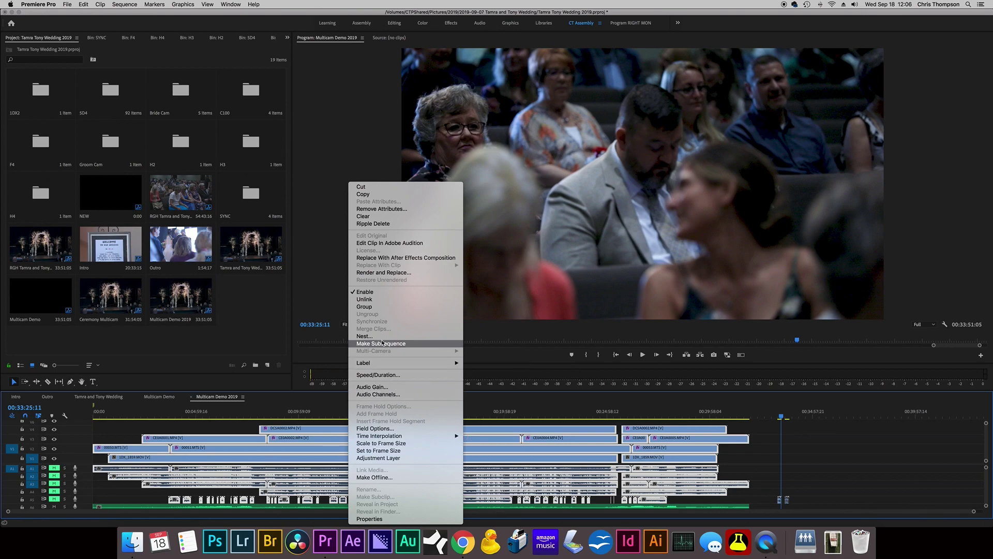
click(365, 336)
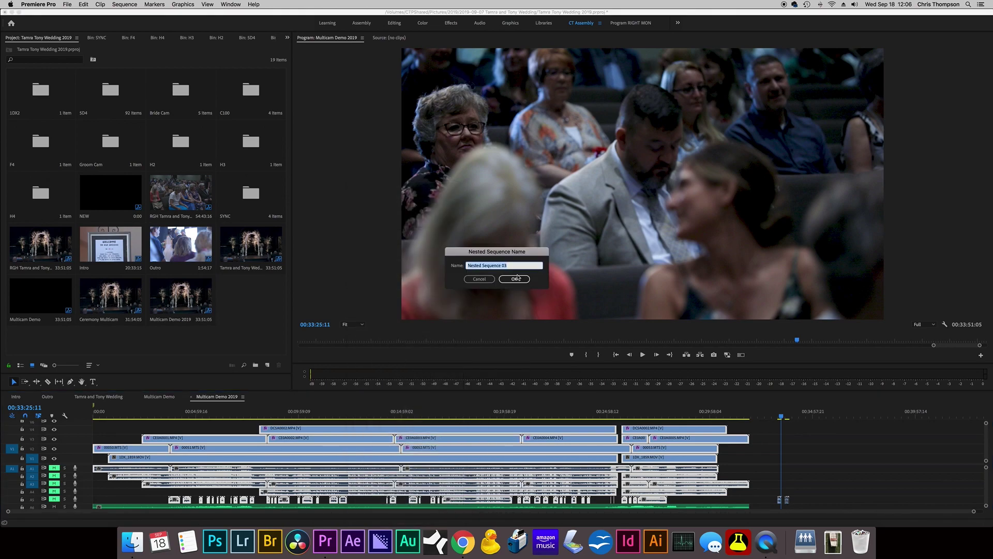
text(Ceremony Multicam 1)
click(515, 280)
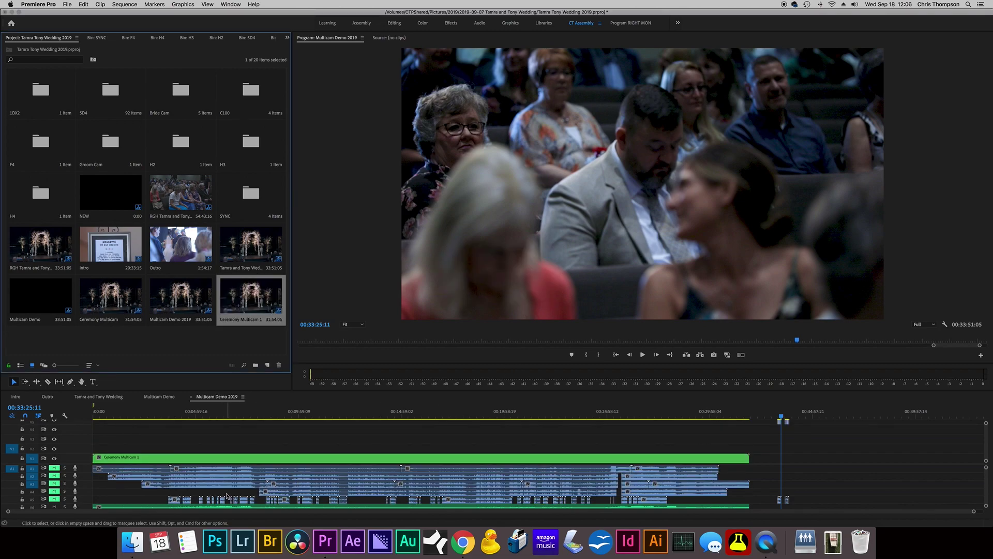
double_click(250, 298)
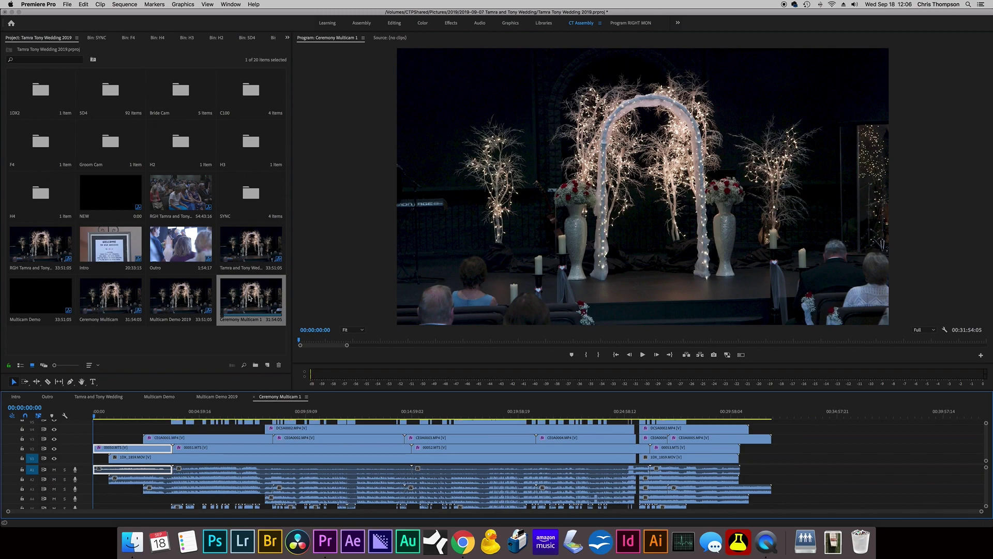
Return to Multicam Demo 2019 and select the nested Ceremony Multicam 1 clip on V1.
double_click(179, 299)
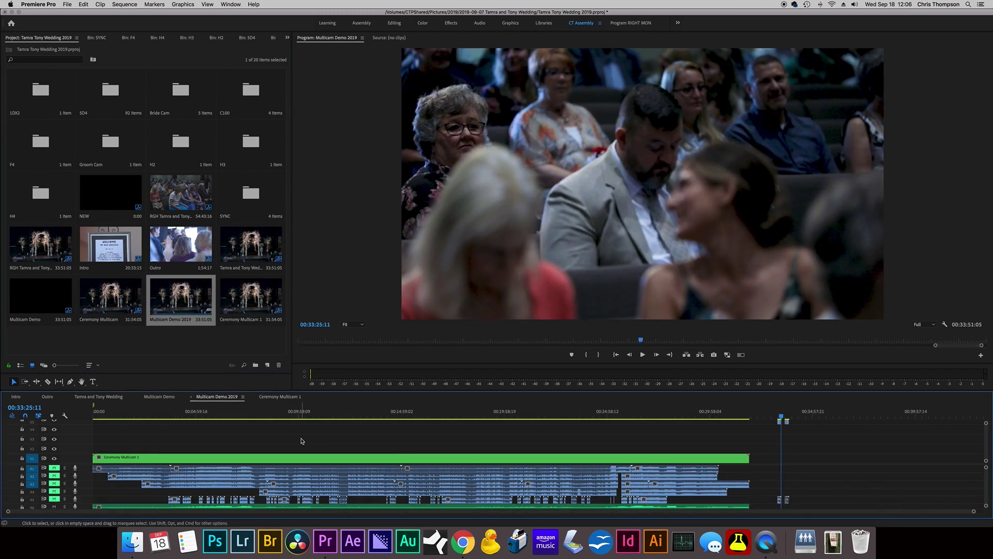
click(395, 455)
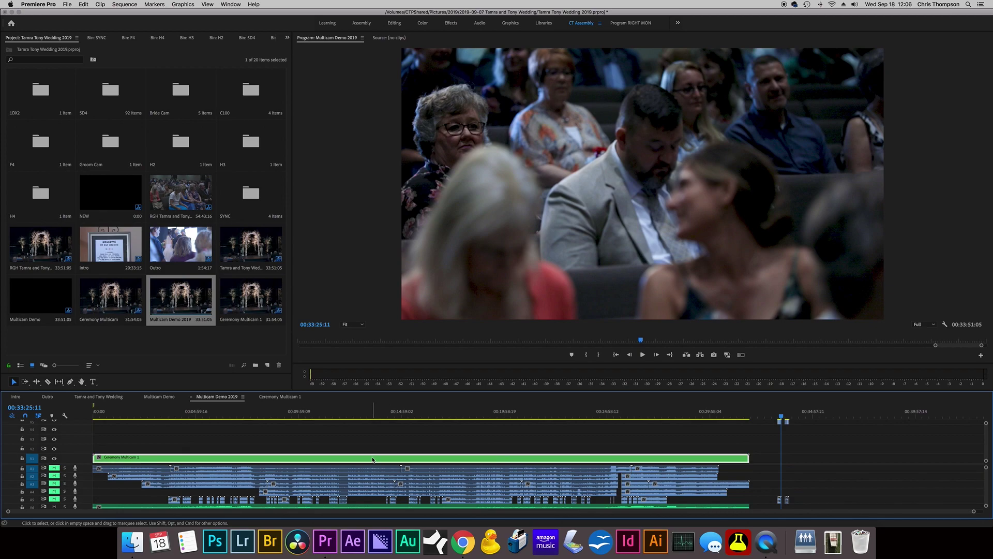
right_click(372, 459)
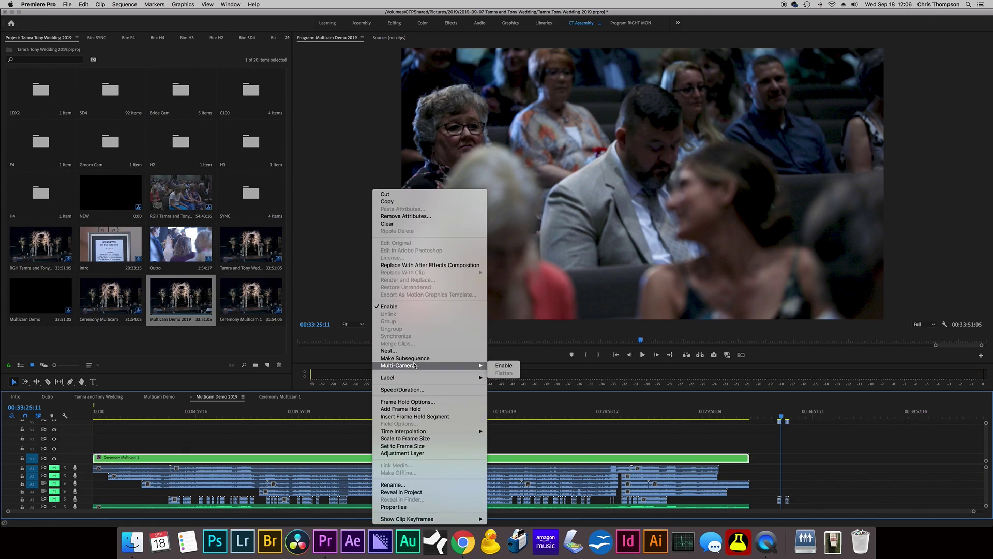
Enable Multi-Camera on the nested V1 clip and move the playhead back to about 00:12:40.
mouse_move(444, 365)
click(505, 366)
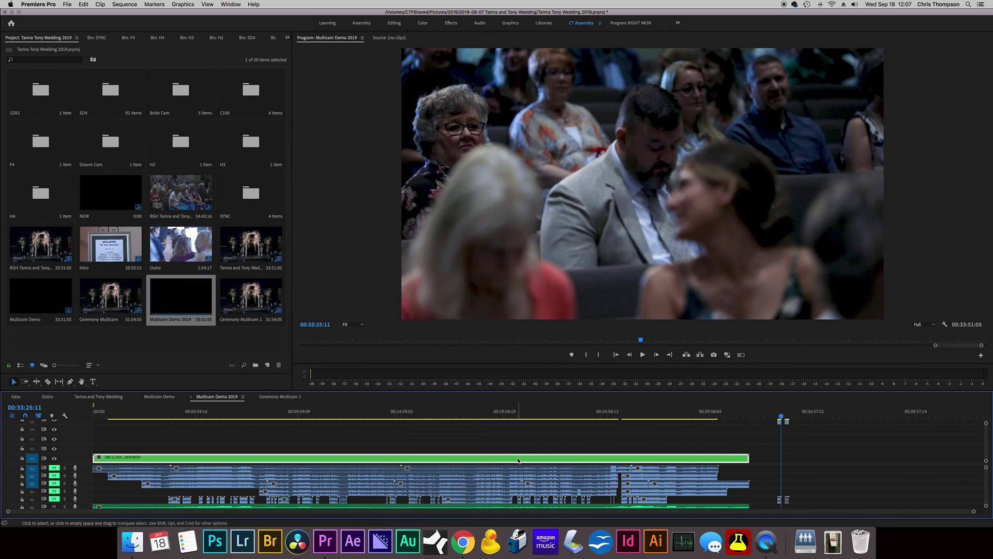
drag(284, 414, 353, 413)
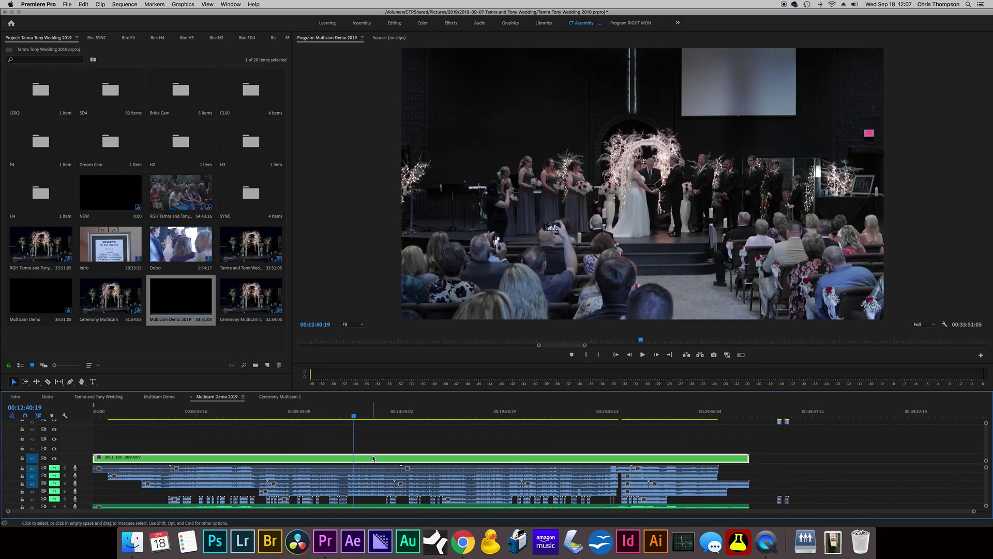
click(385, 441)
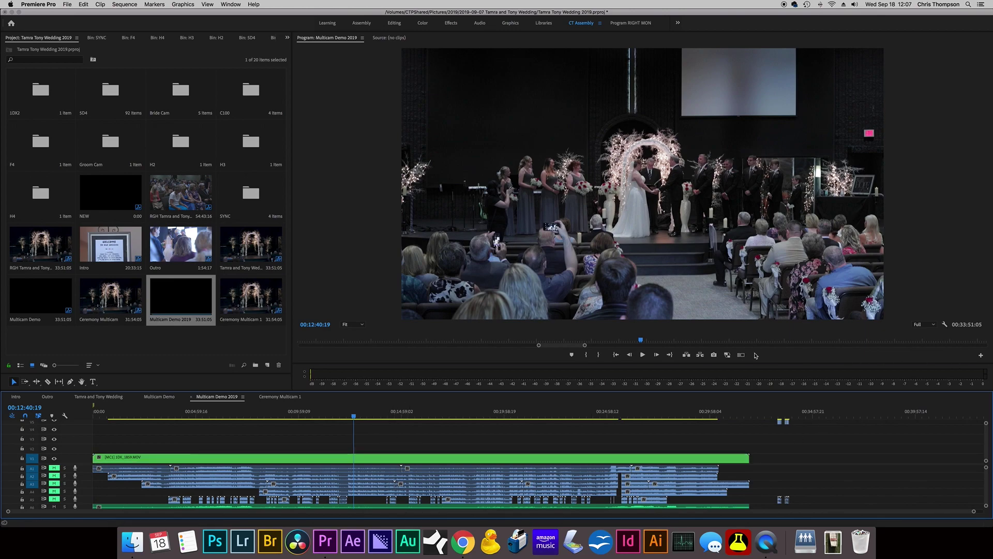
click(982, 357)
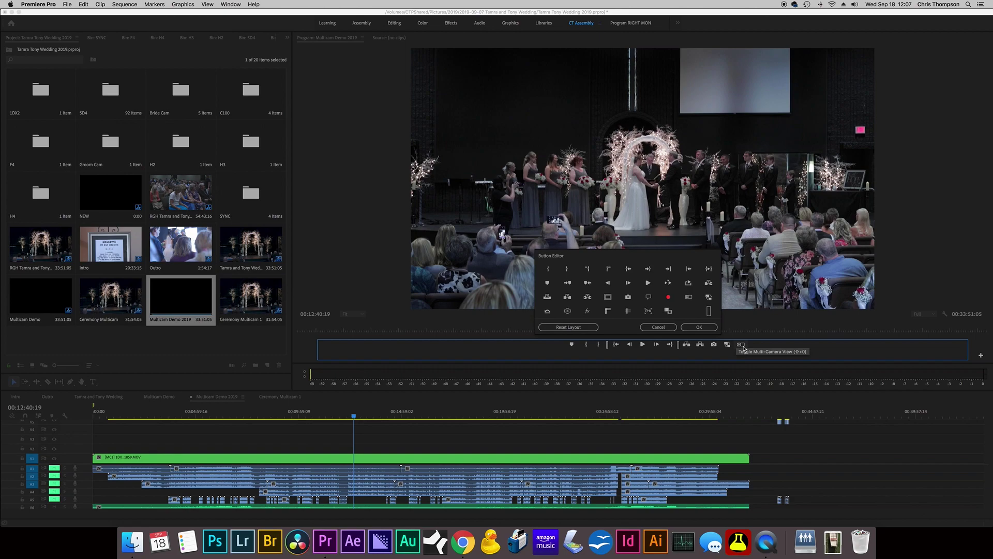
Add Toggle Multi-Camera View to the Program monitor buttons and switch to the multi-camera view.
drag(743, 348, 728, 332)
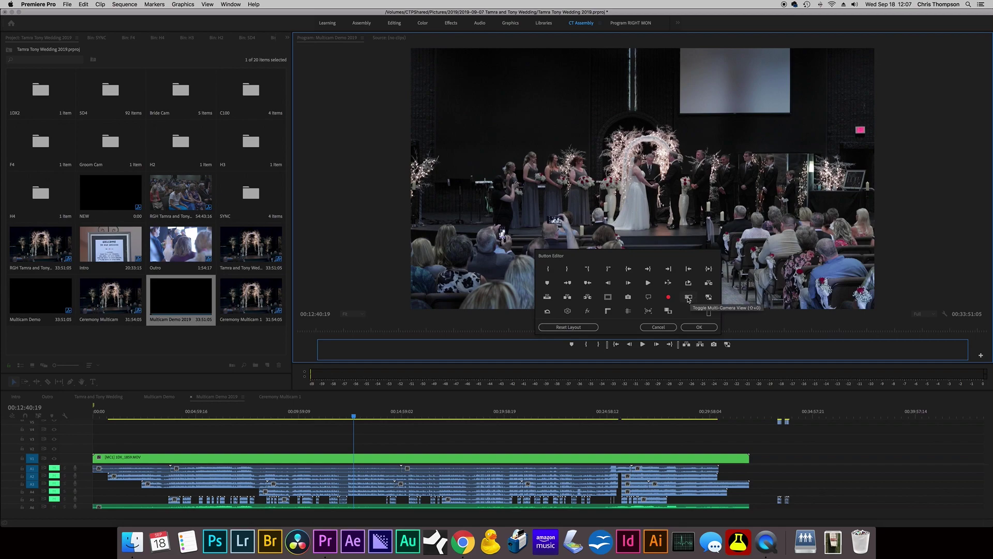
drag(689, 298, 743, 352)
drag(643, 354, 741, 346)
click(698, 328)
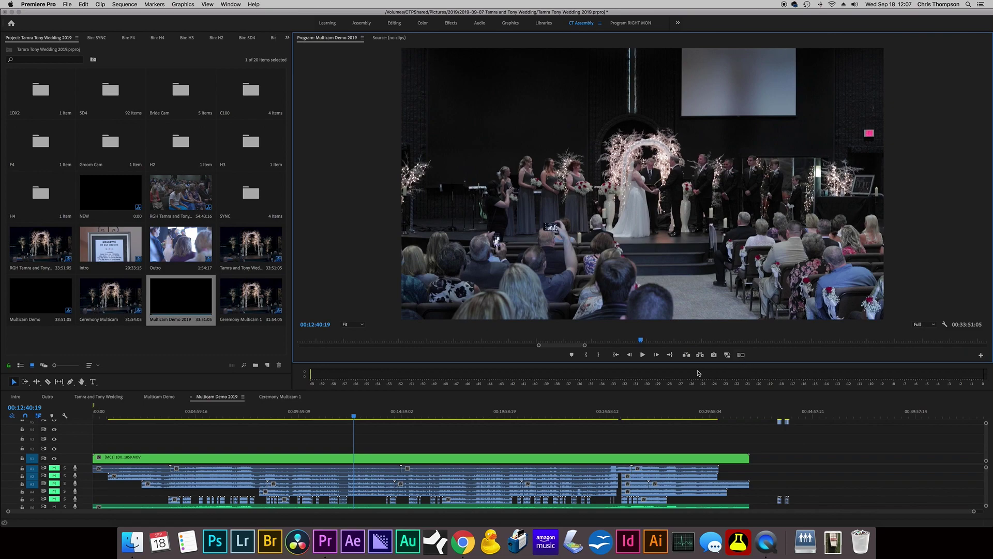
click(741, 355)
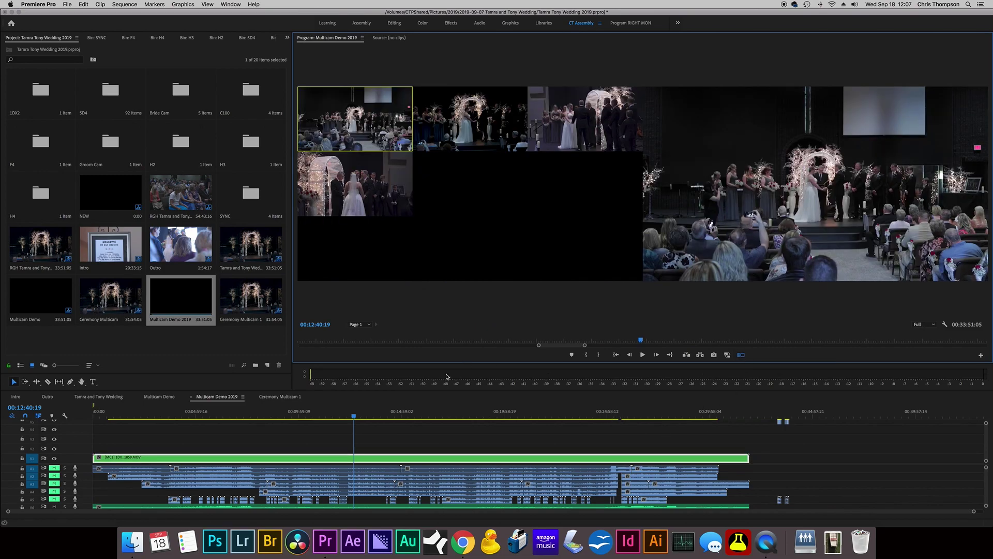
Scrub to around 00:05:27 and start playing the multicam sequence.
click(174, 412)
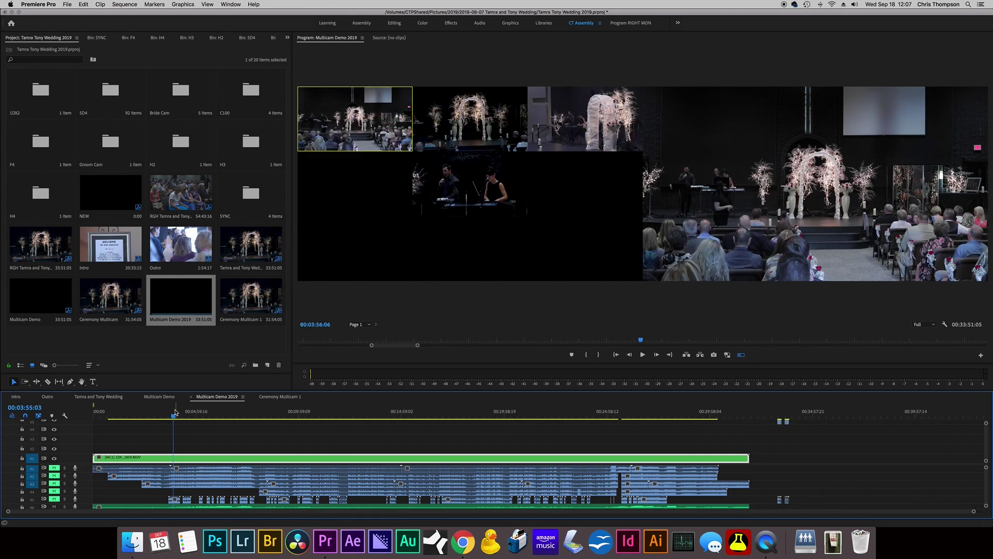
drag(191, 412, 269, 415)
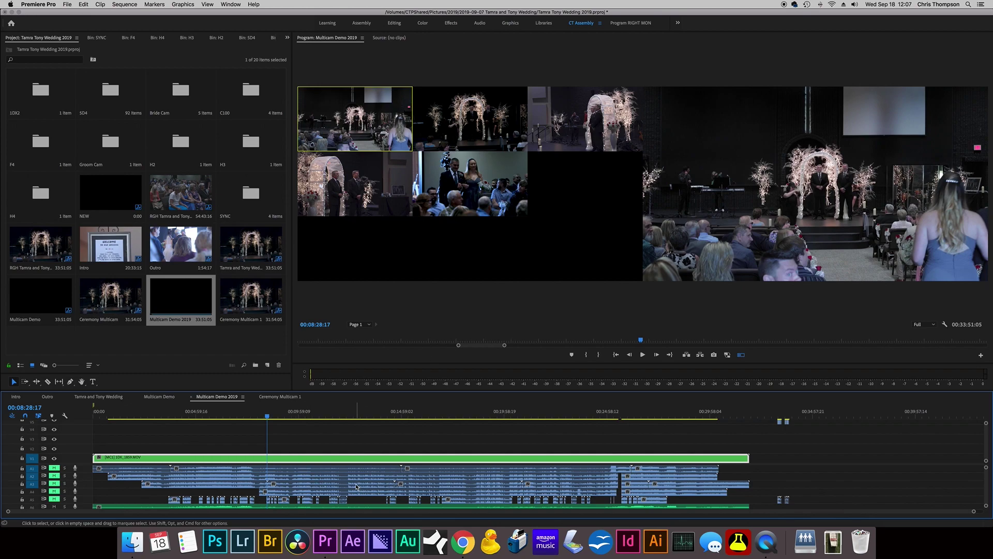
key(space)
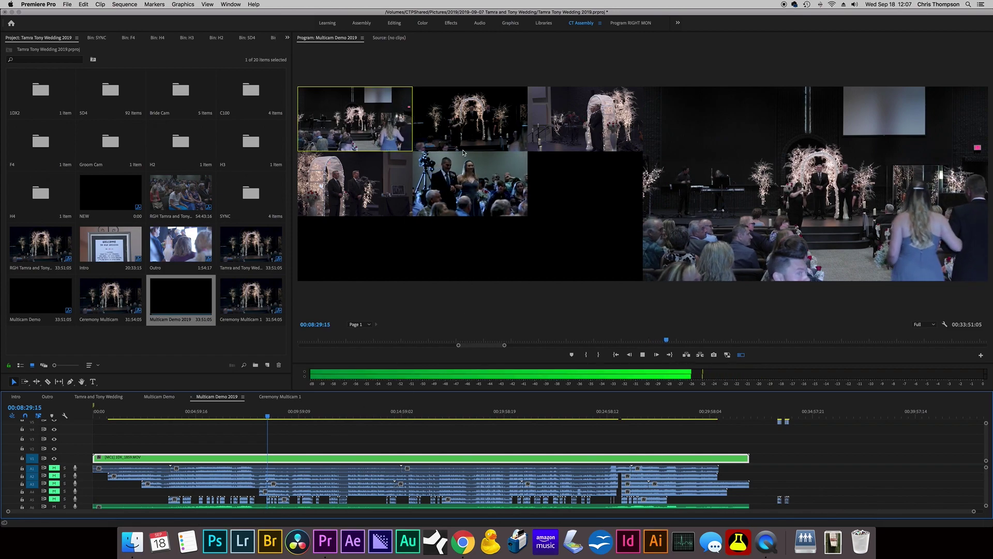
Live-cut back and forth between camera 5 and camera 2 during playback.
click(453, 162)
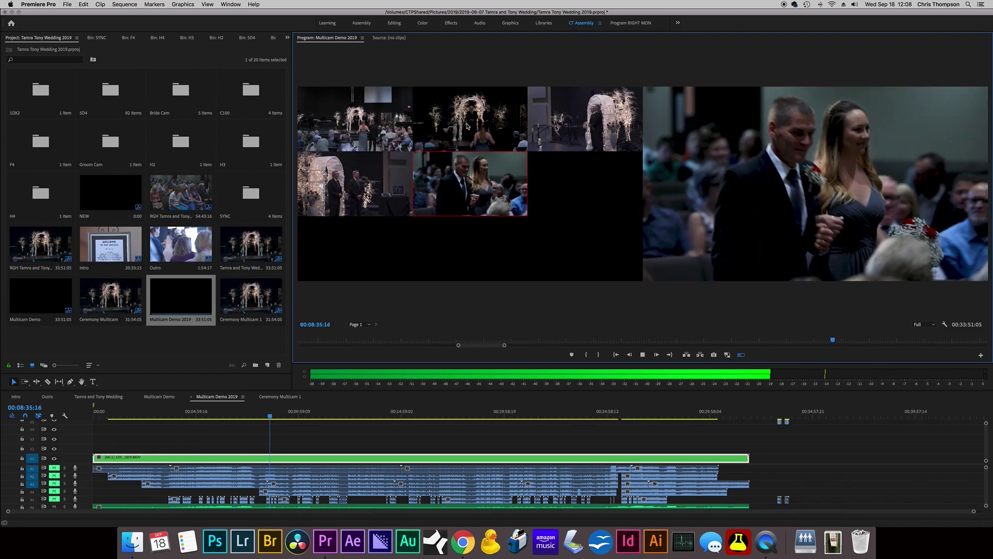
key(2)
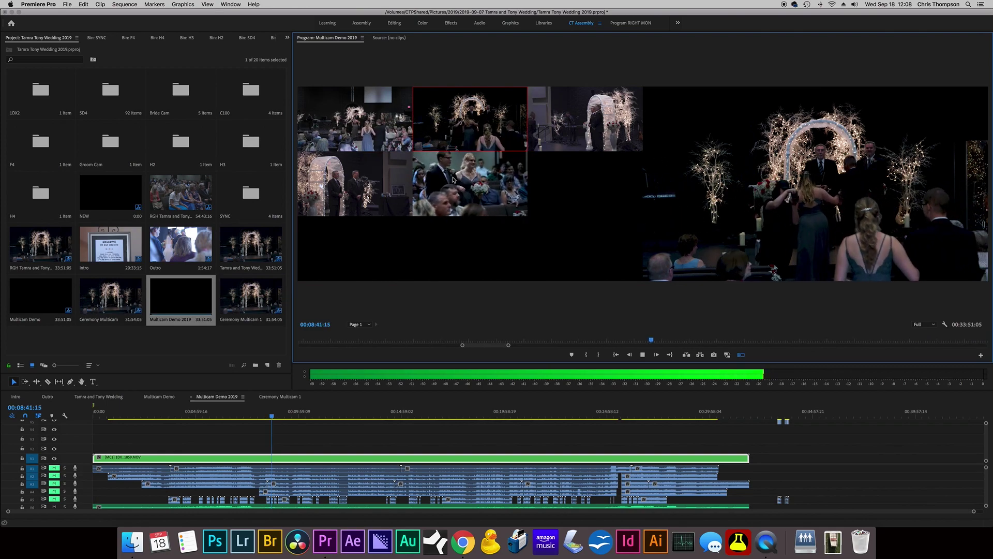
click(454, 186)
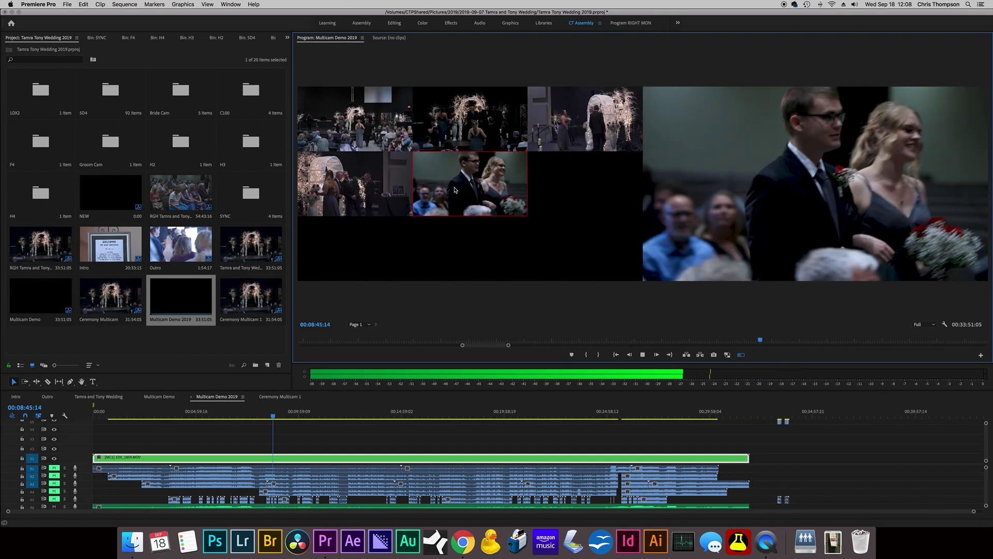
click(457, 139)
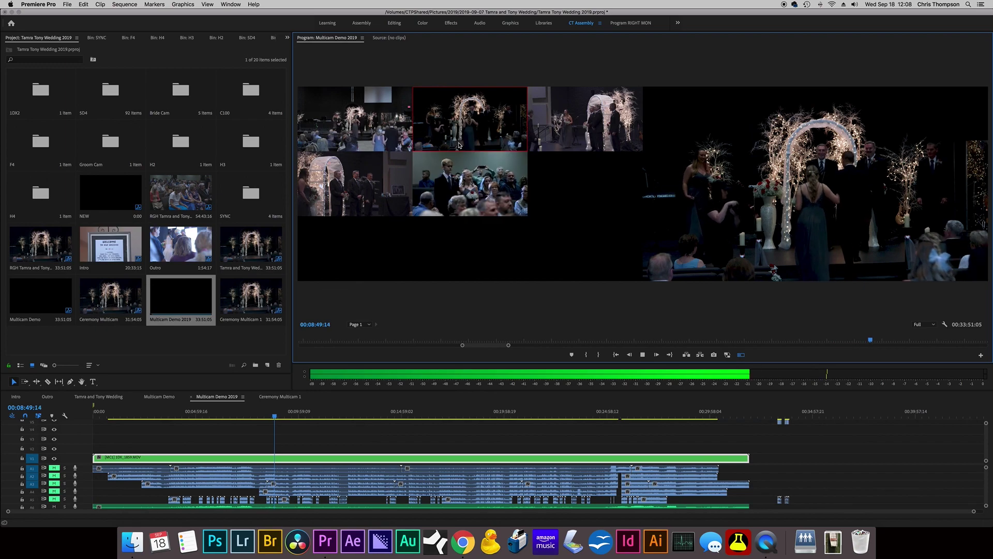
click(461, 182)
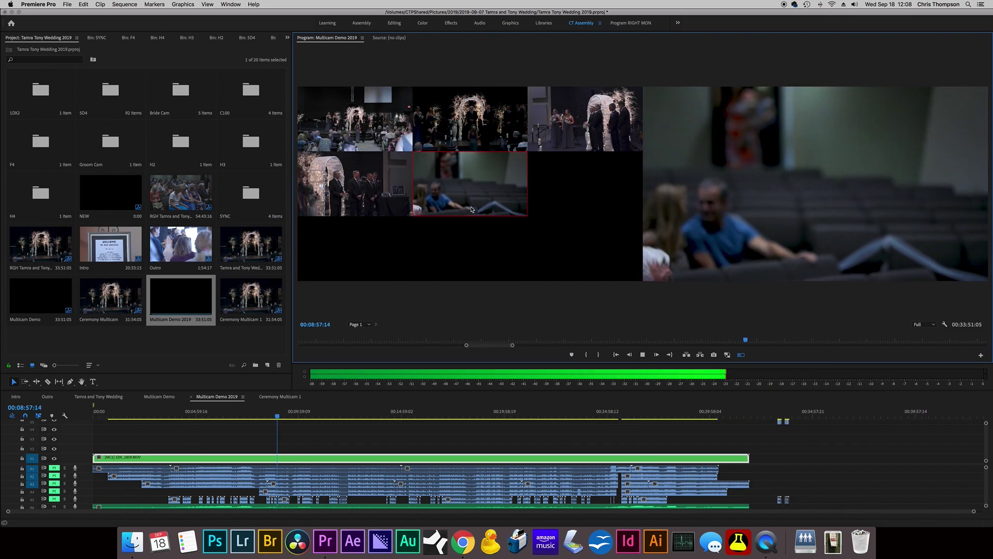
key(2)
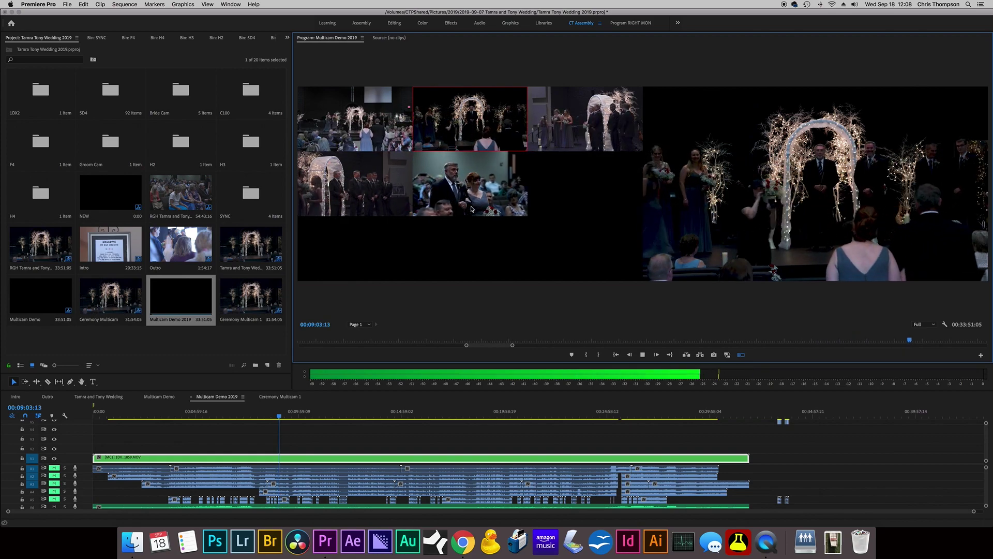
click(471, 209)
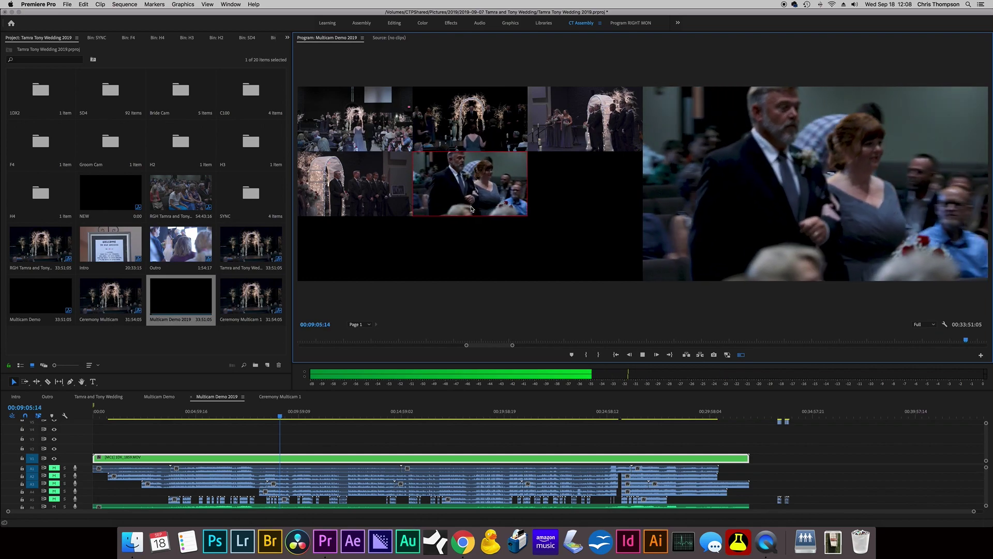
Cut to cameras 3, 4, 1 and 5, finish on camera 1 at 00:09:29:09, and stop.
key(3)
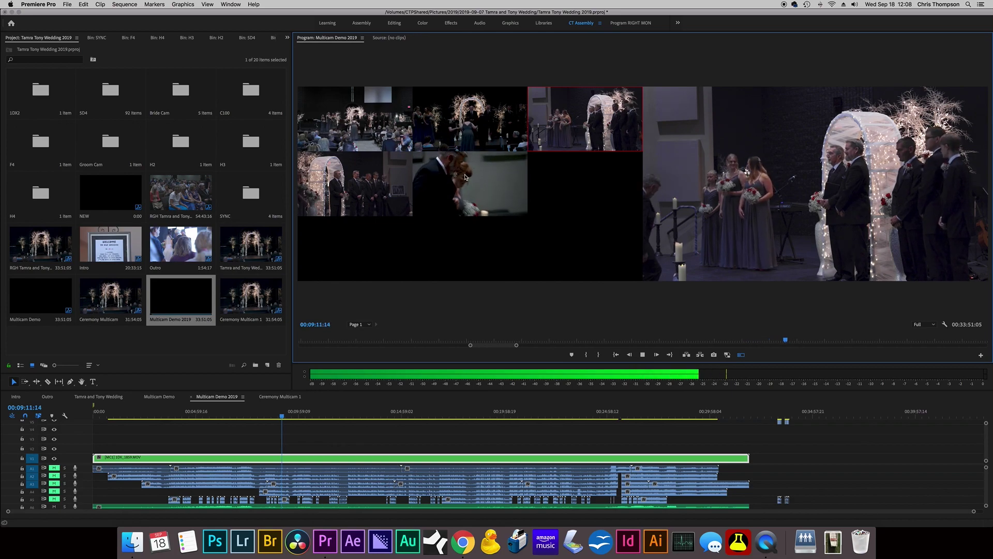
key(4)
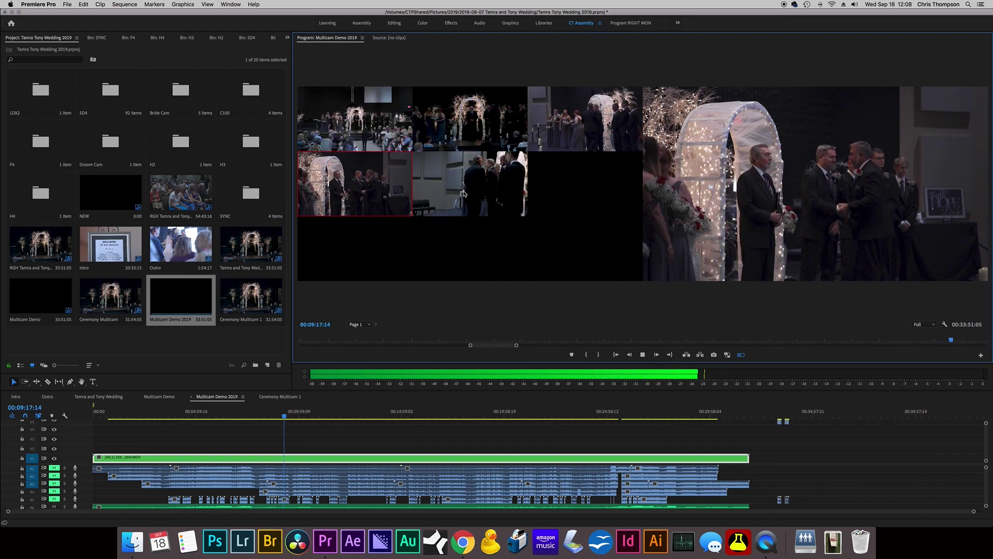
key(1)
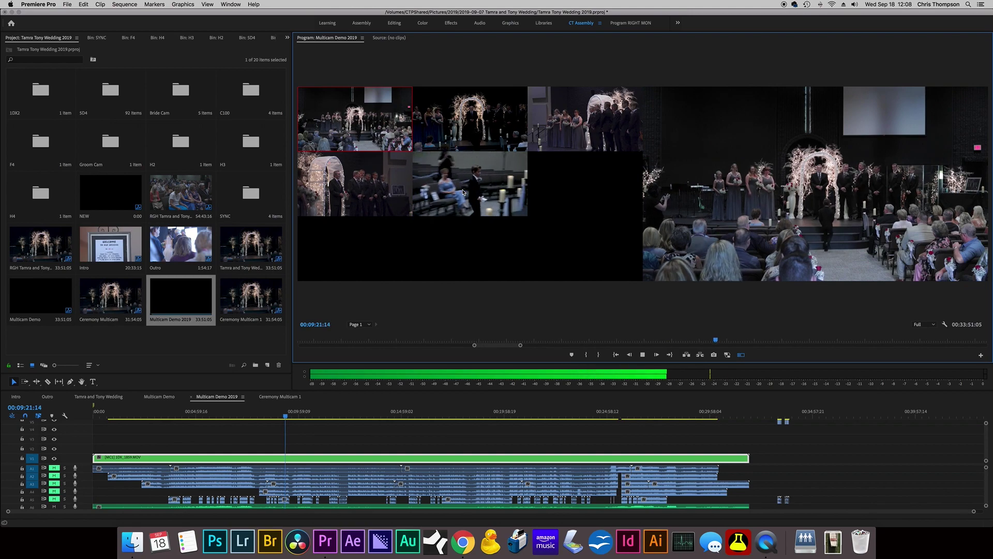
click(464, 192)
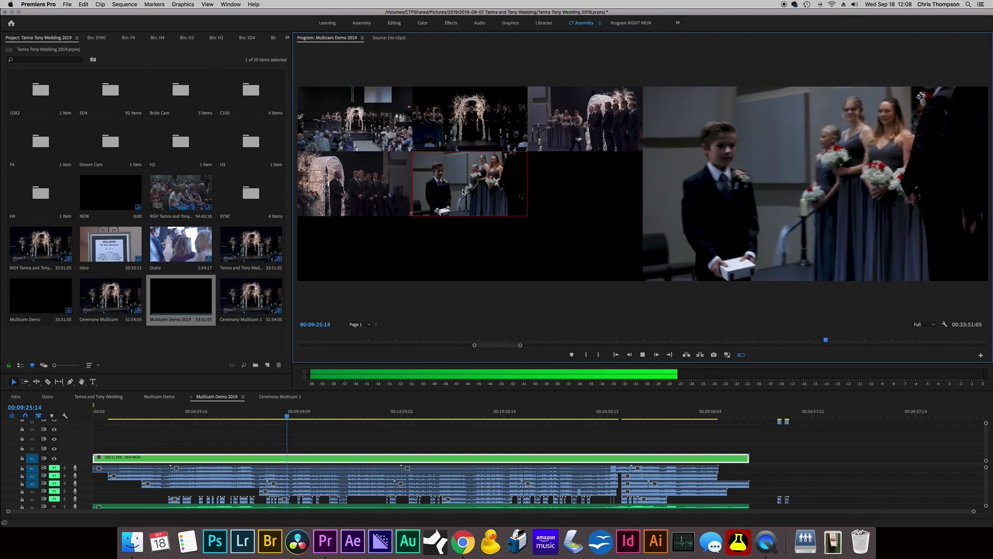
key(1)
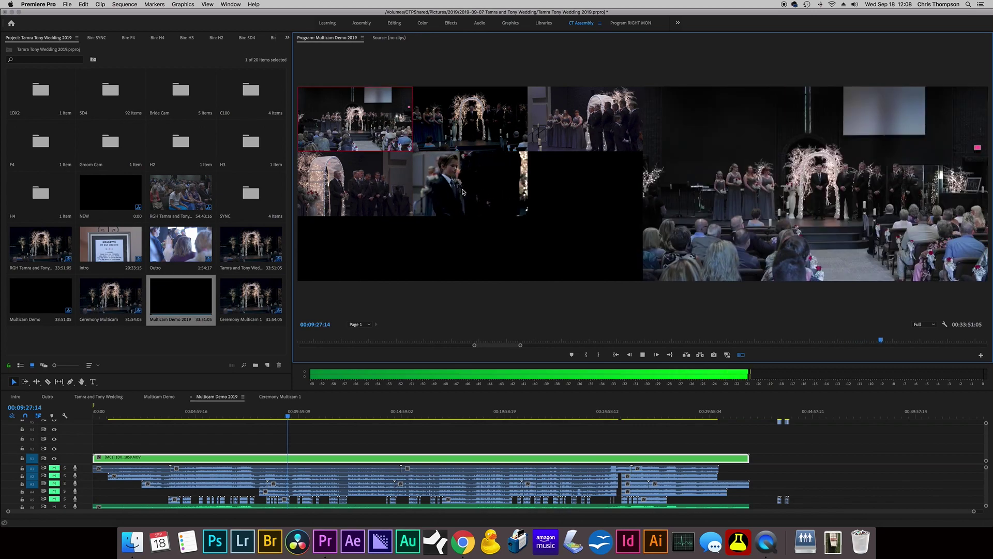
key(space)
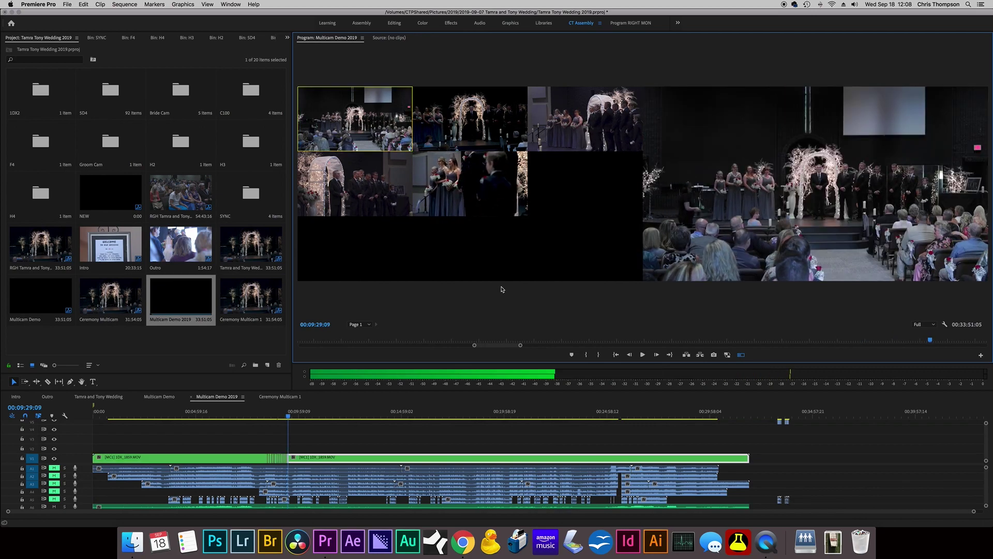
Zoom the timeline in around 00:08:24 and place the playhead inside the MC2 clip.
click(324, 440)
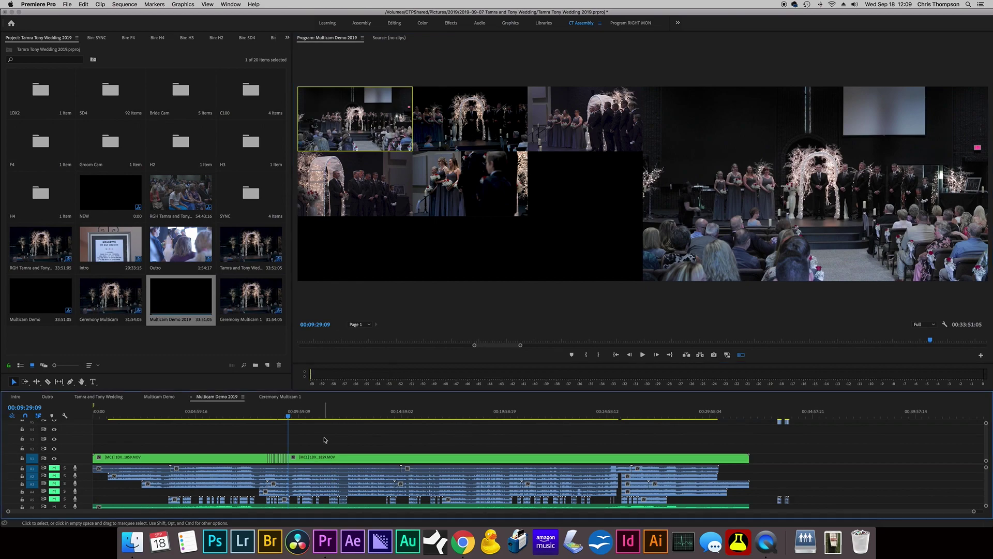
key(equal)
key(equal)
key(equal)
key(equal)
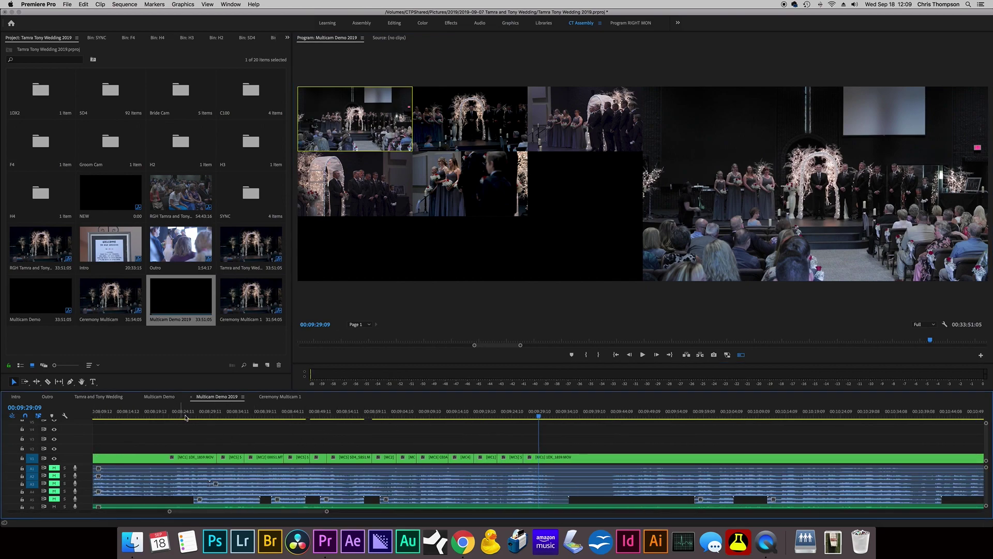
click(185, 417)
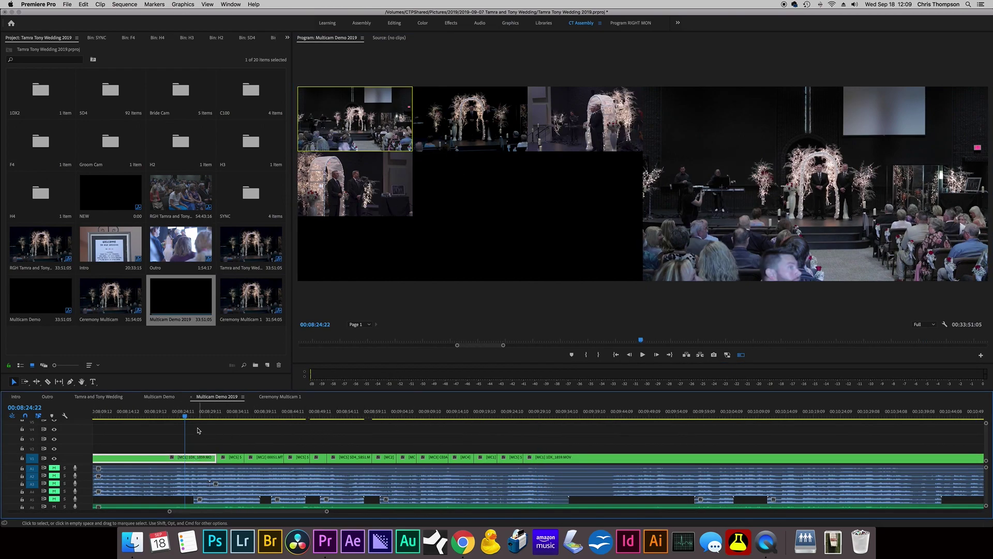
drag(162, 417, 159, 417)
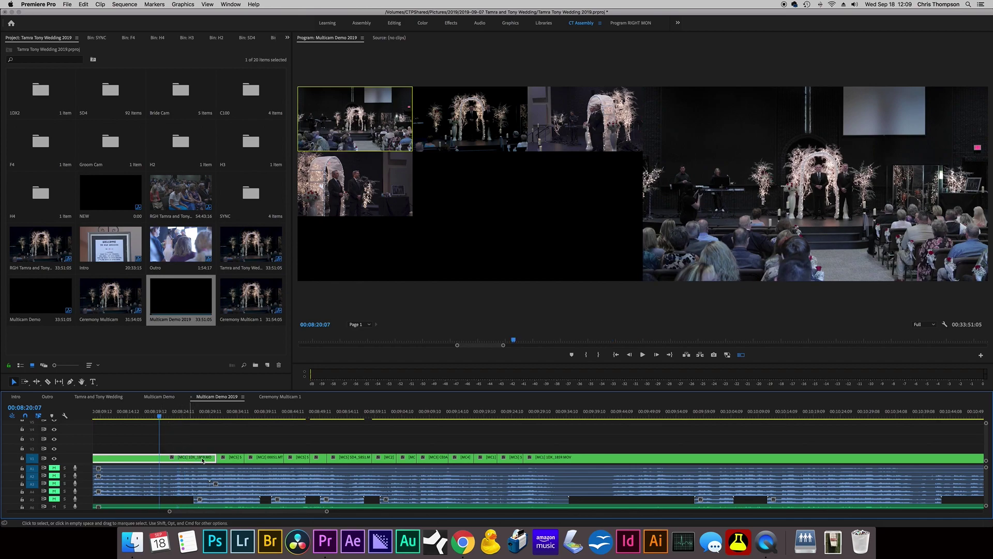
click(234, 417)
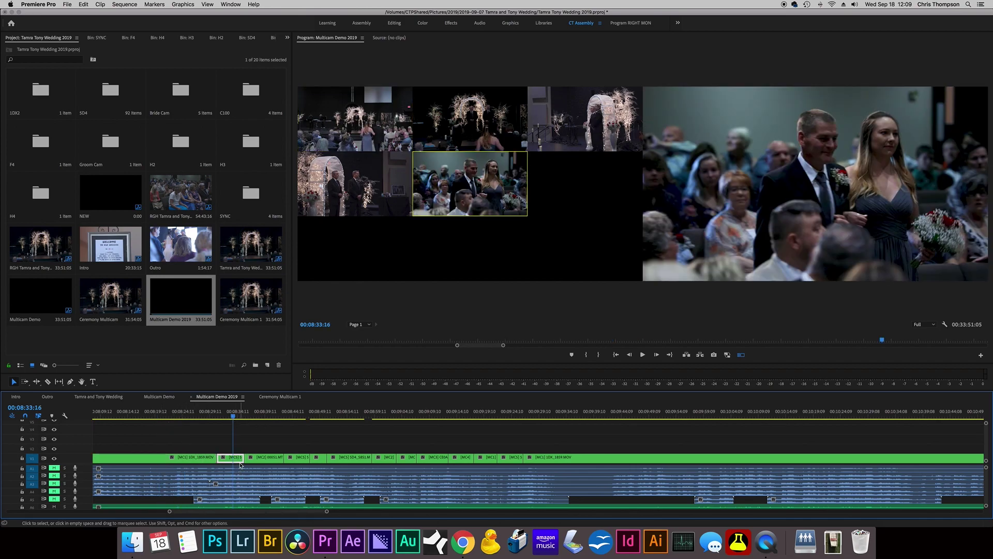
key(=)
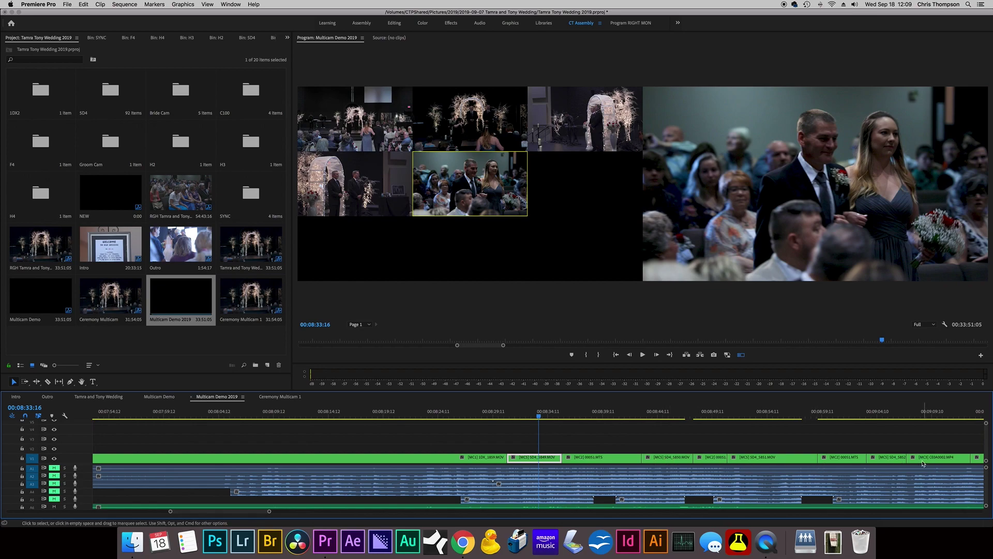
click(606, 412)
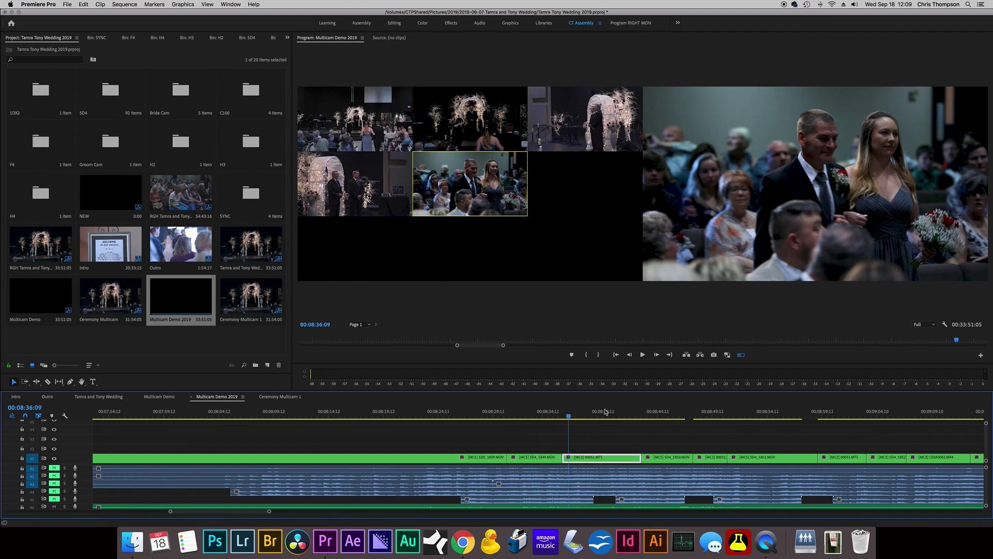
Switch the clip at 00:08:39:06 to camera angle 4, with the playhead at 00:08:42:06.
drag(606, 411, 600, 411)
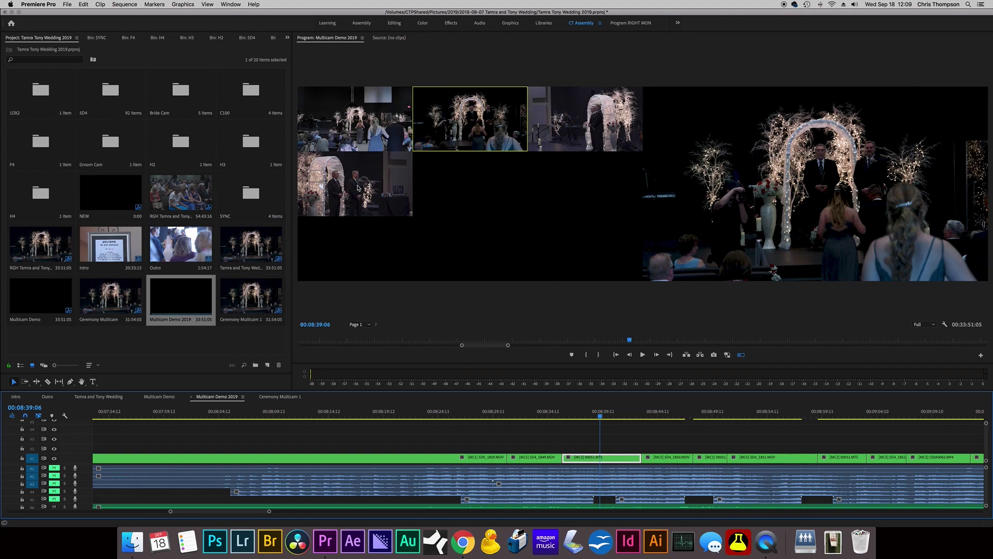
click(358, 188)
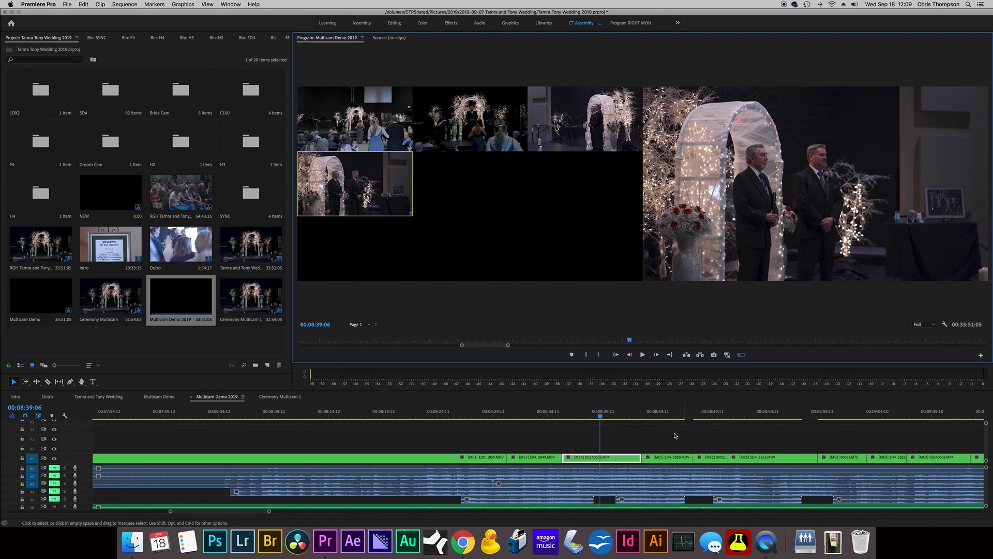
click(634, 411)
Roll the MC4/MC5 edit point to 00:08:42 and play the new cut back twice.
drag(638, 457, 633, 457)
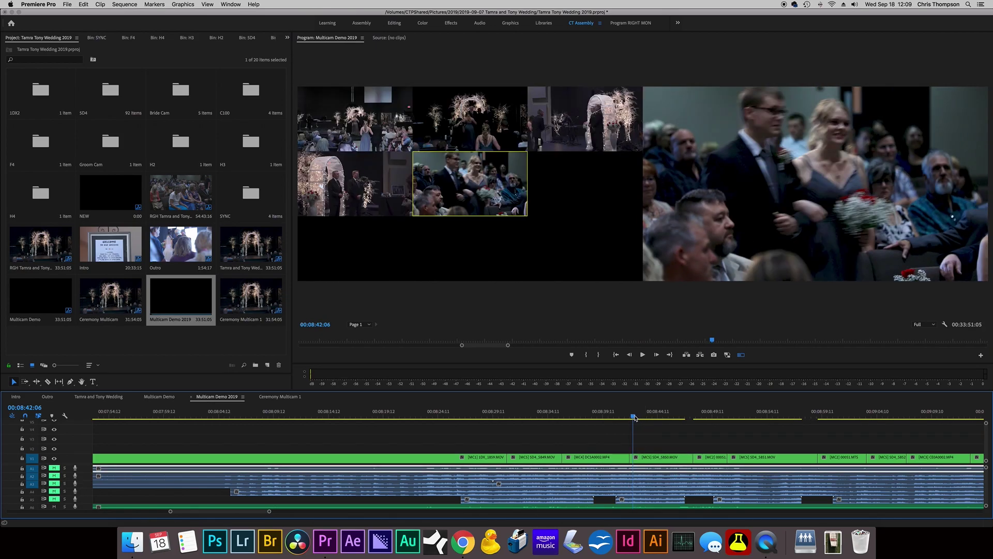
drag(633, 416, 626, 418)
key(space)
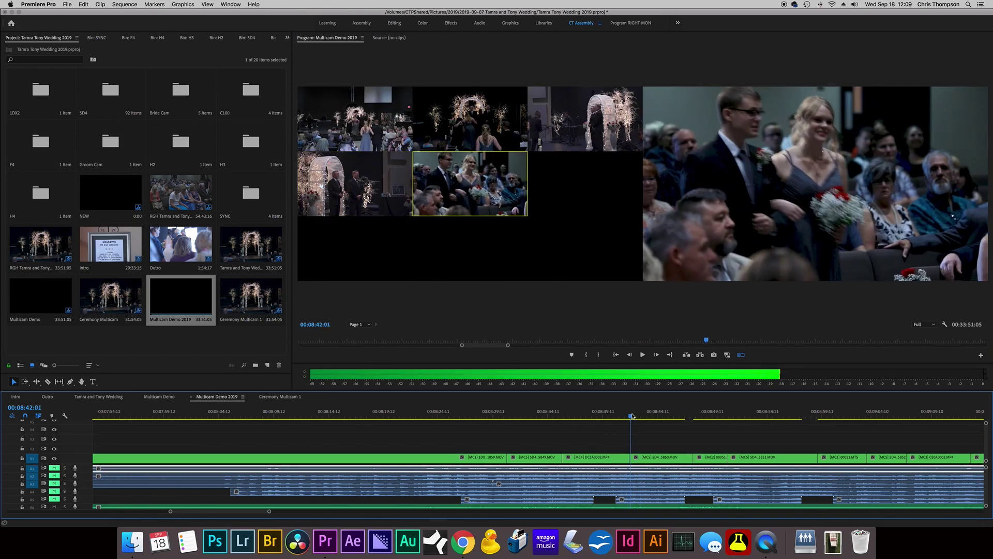
key(space)
drag(636, 459, 642, 455)
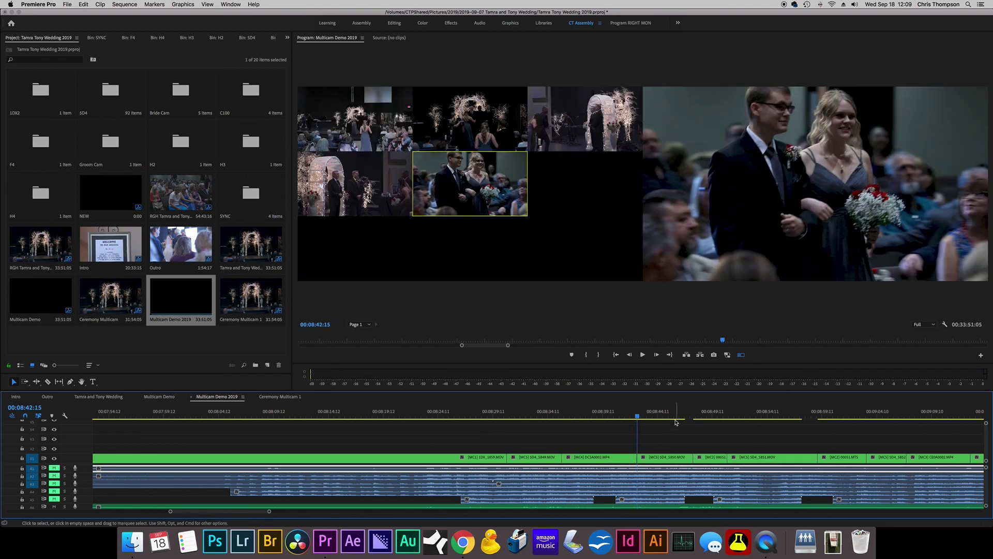
click(688, 414)
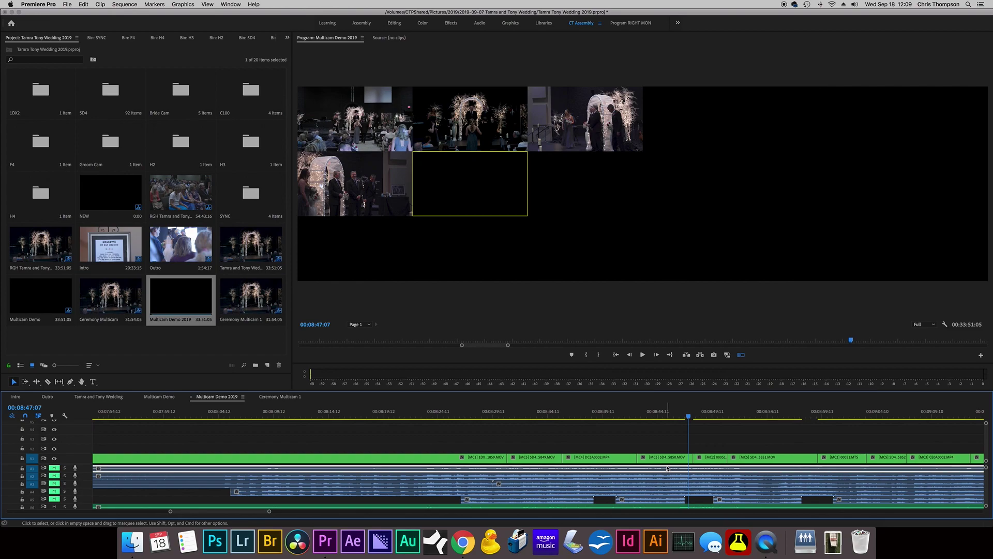
Inspect the MC4 source and Ceremony Multicam 1, then return to Multicam Demo 2019 at 00:08:46:14.
double_click(610, 457)
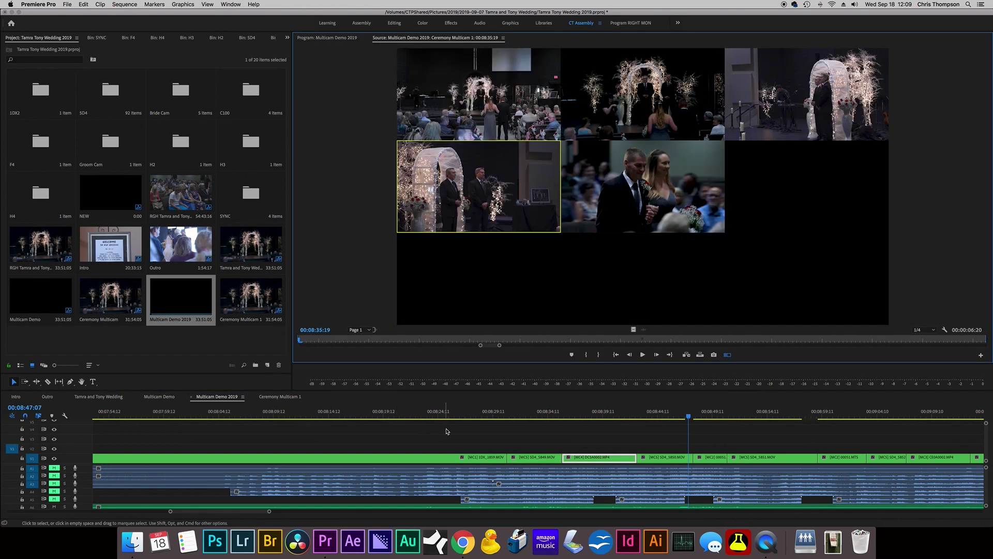
double_click(254, 300)
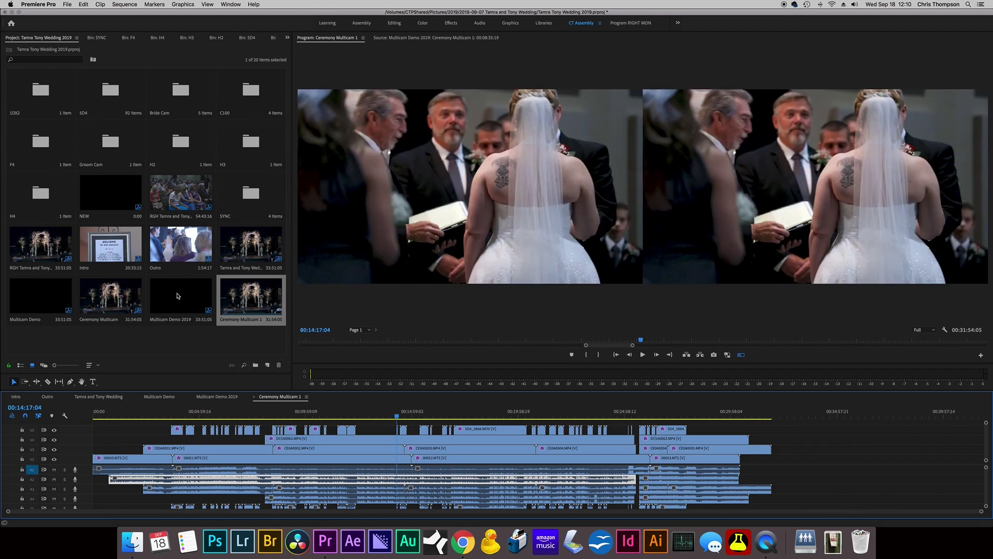
double_click(177, 296)
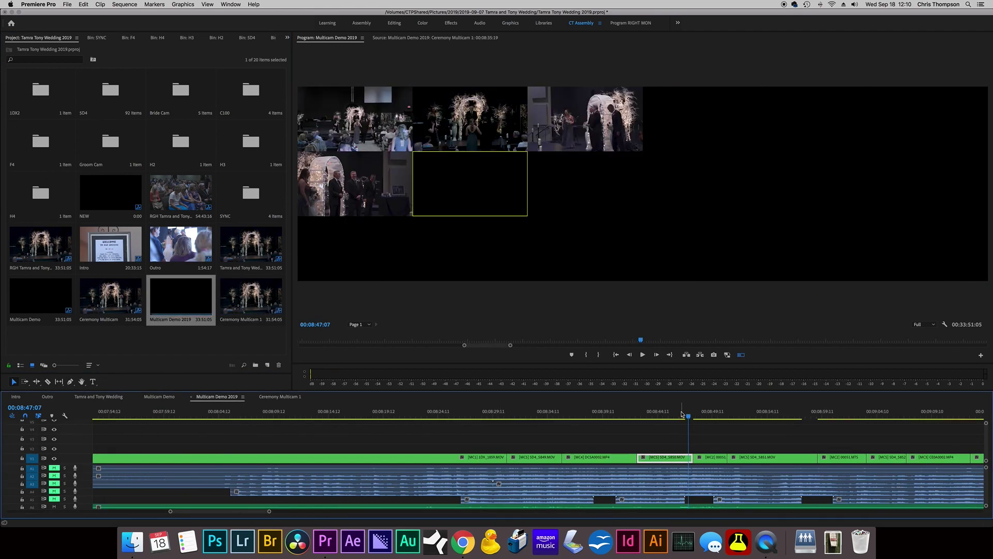
click(681, 414)
Leave the camera 5 clip unchanged and zoom out to show the whole Multicam Demo 2019 sequence.
right_click(670, 458)
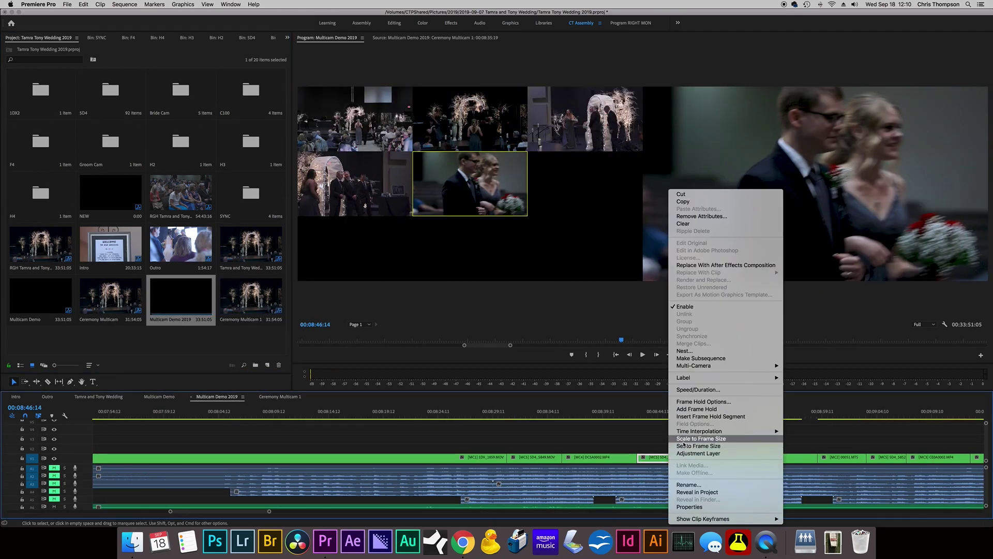
click(624, 439)
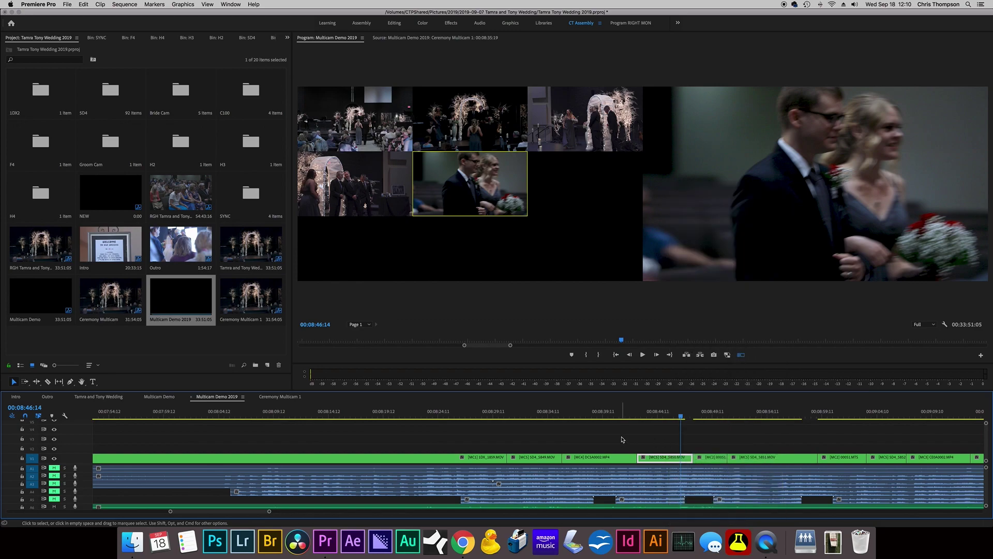
key(minus)
key(minus)
key(minus)
key(minus)
key(minus)
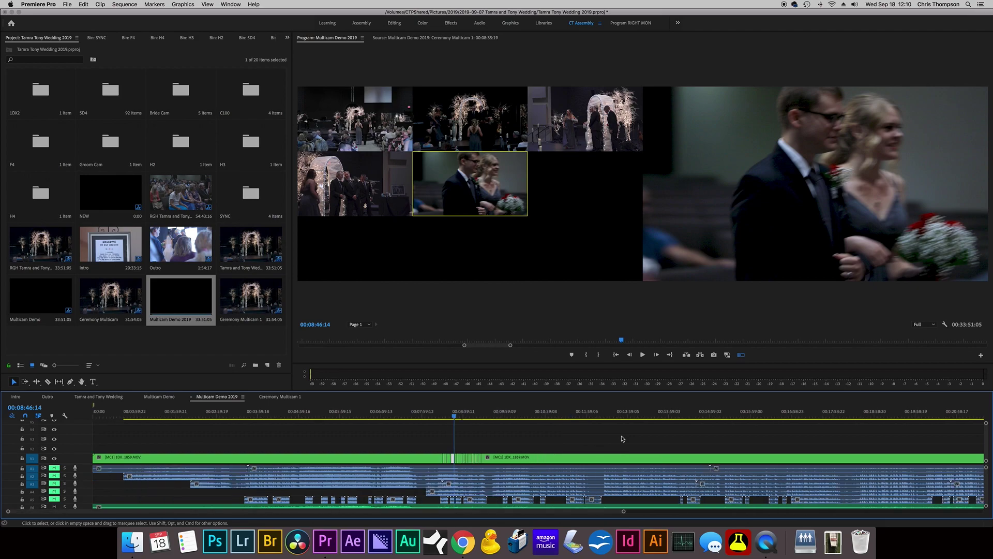